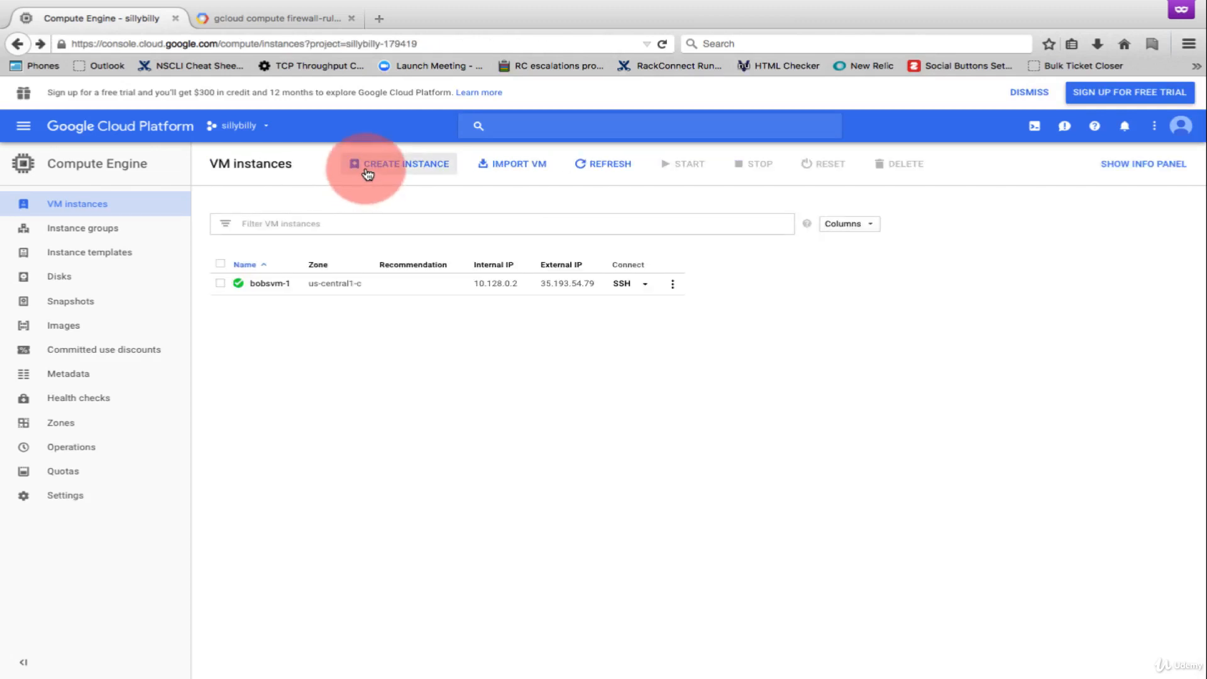
# - Try to create a VM instance with the default settings and HTTP traffic allowed, then check the notifications
pyautogui.click(368, 174)
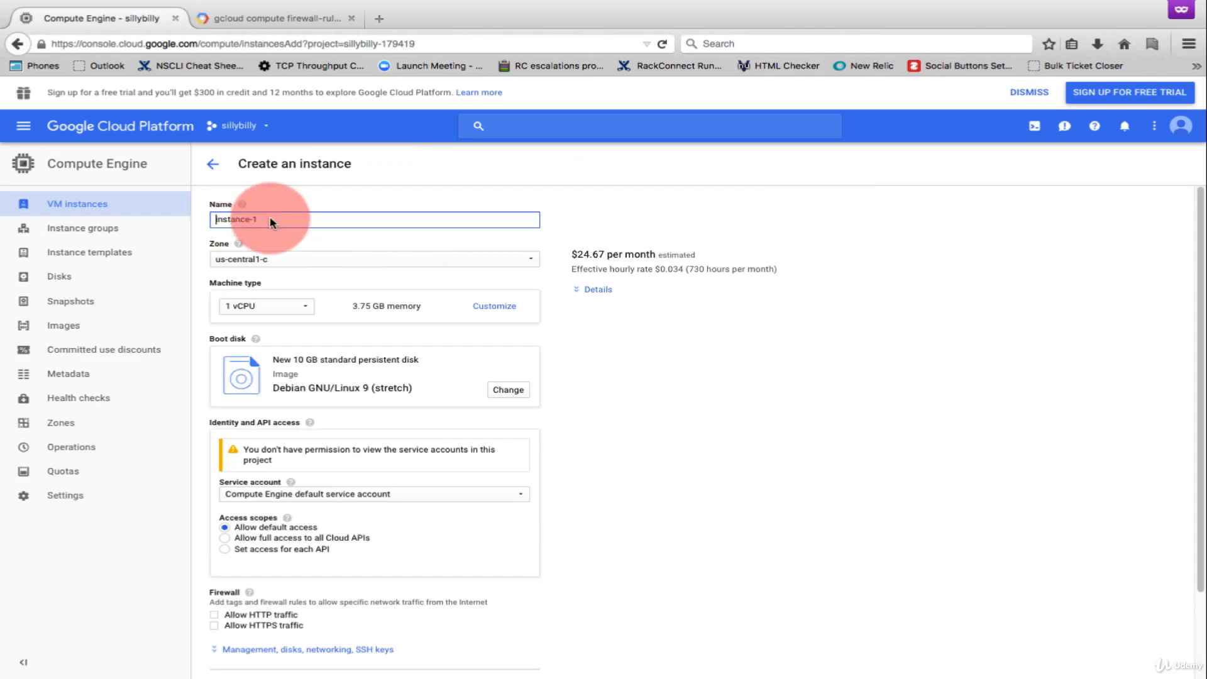
pyautogui.moveTo(1202, 216); pyautogui.dragTo(1204, 305)
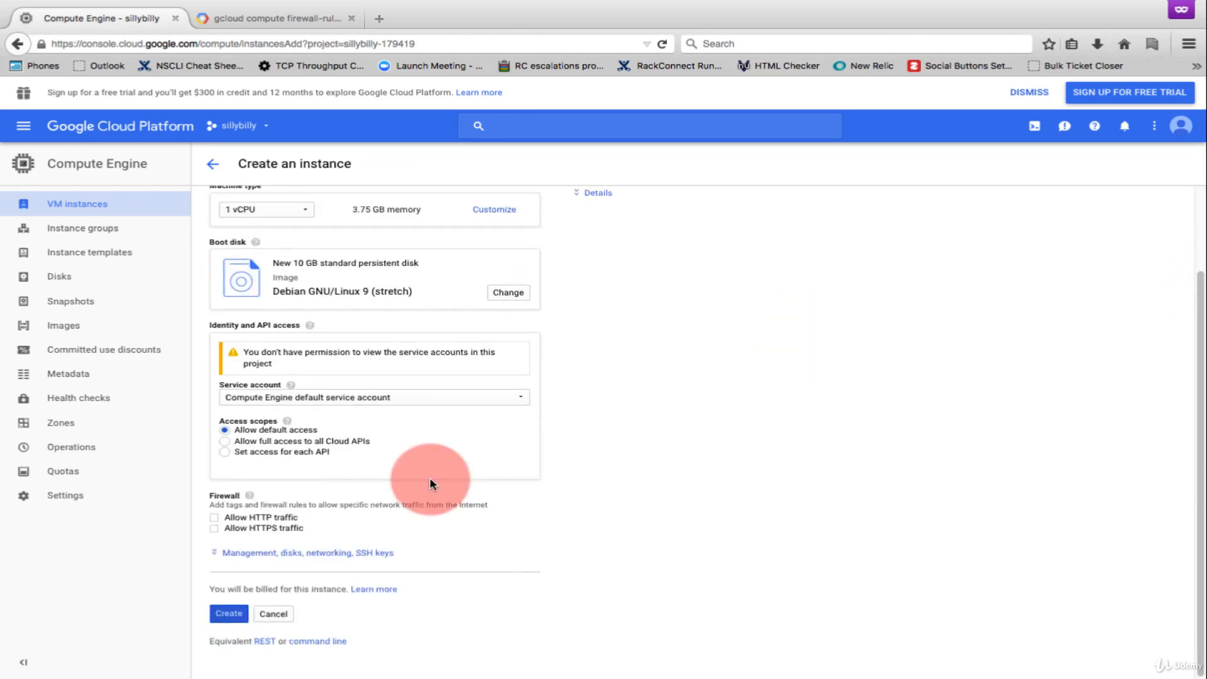
pyautogui.click(213, 519)
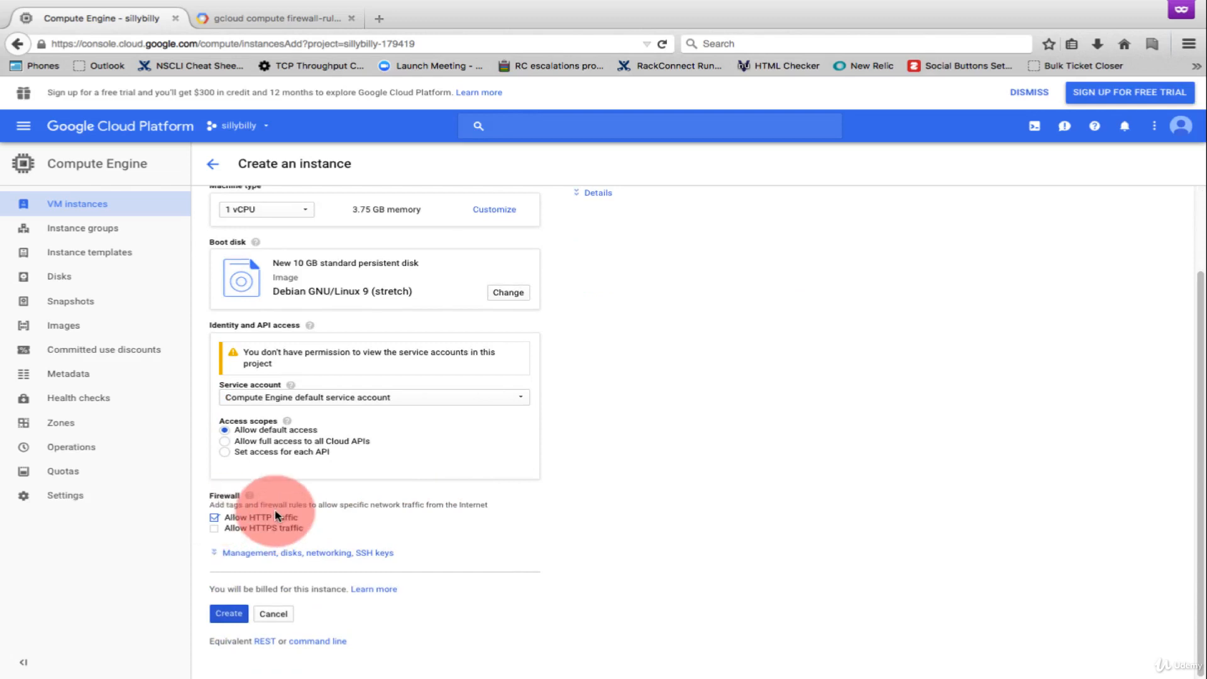
pyautogui.click(238, 616)
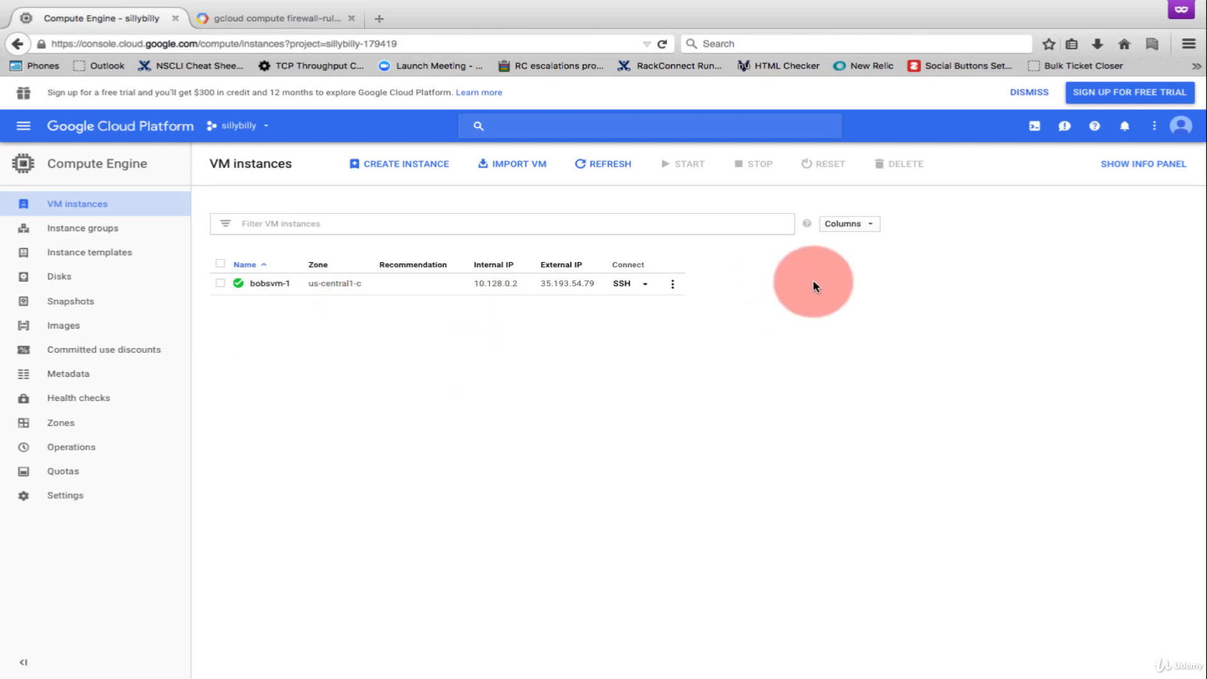
pyautogui.click(1121, 129)
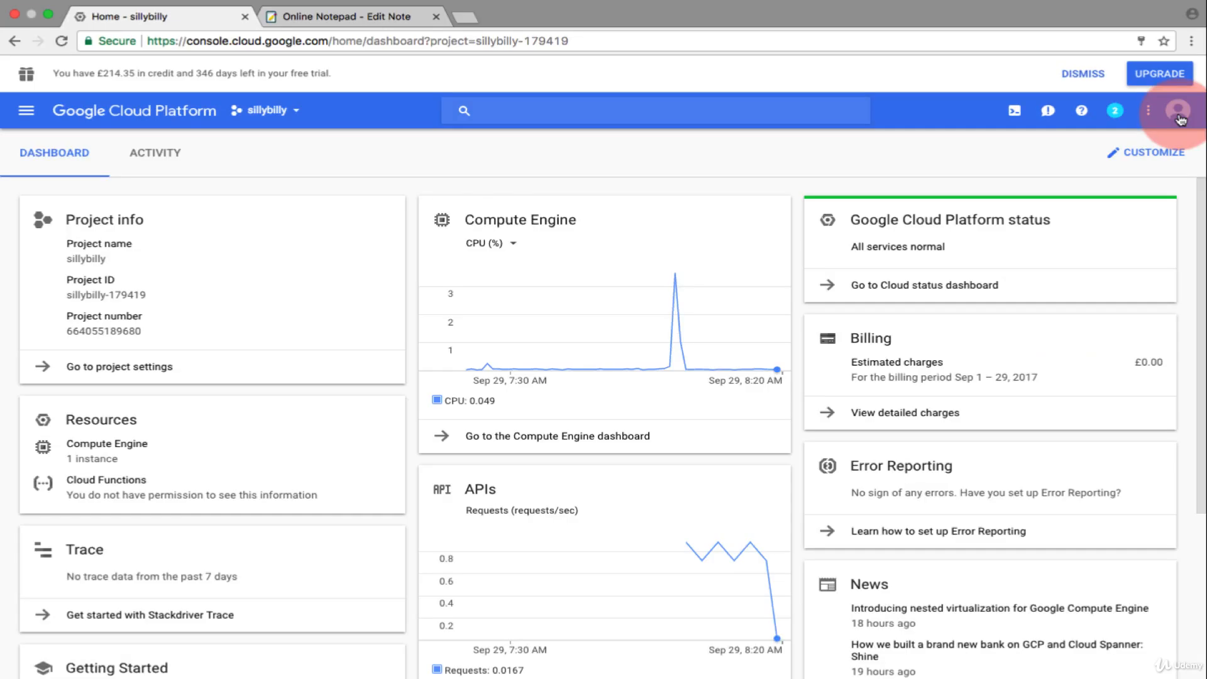
# - Check which account is signed in to the project owner's console, and open the project's IAM permissions page
pyautogui.click(1179, 113)
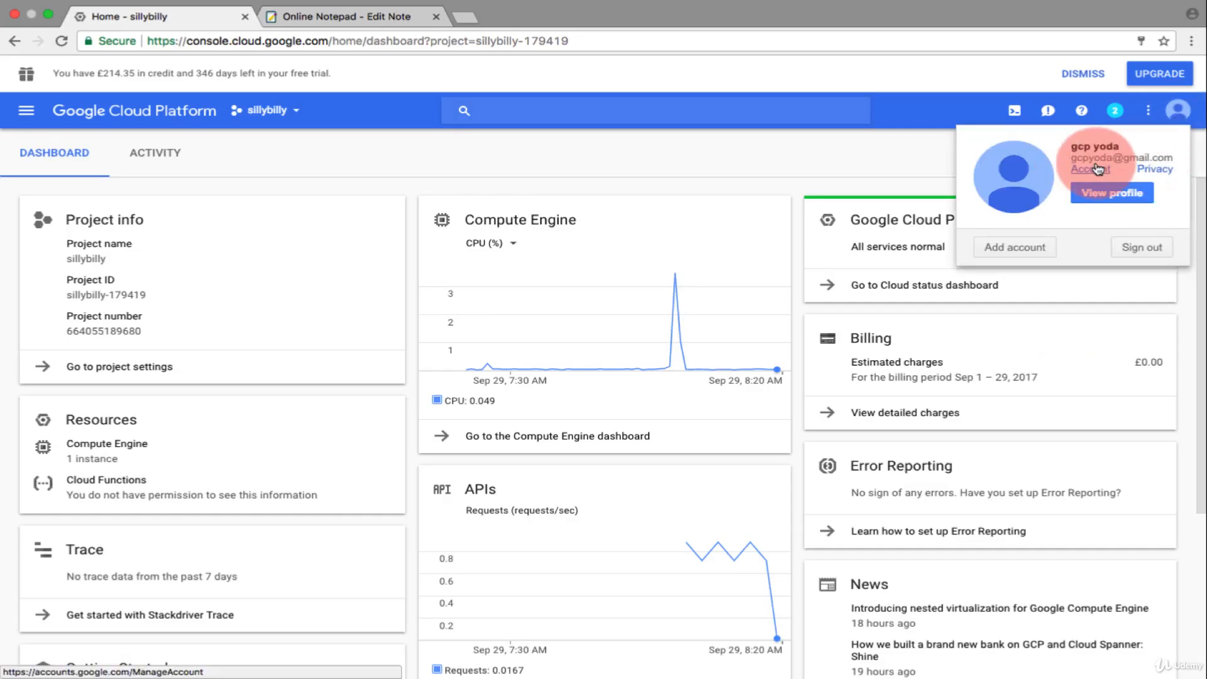
pyautogui.click(818, 140)
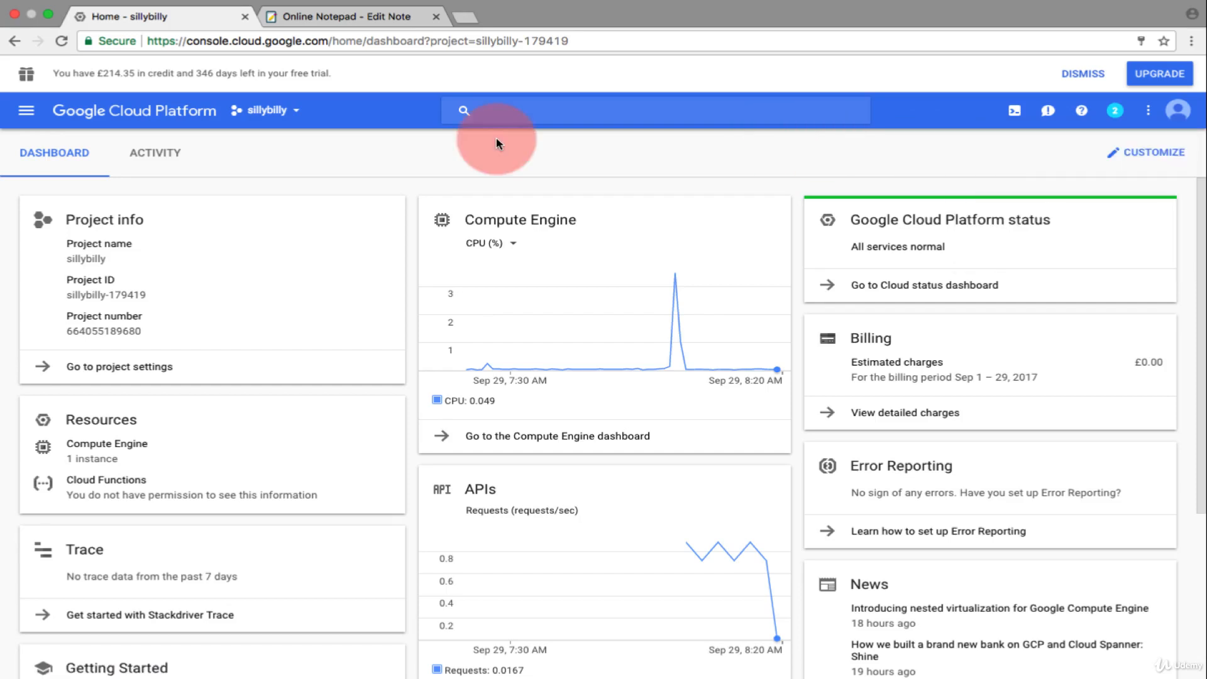
pyautogui.click(26, 110)
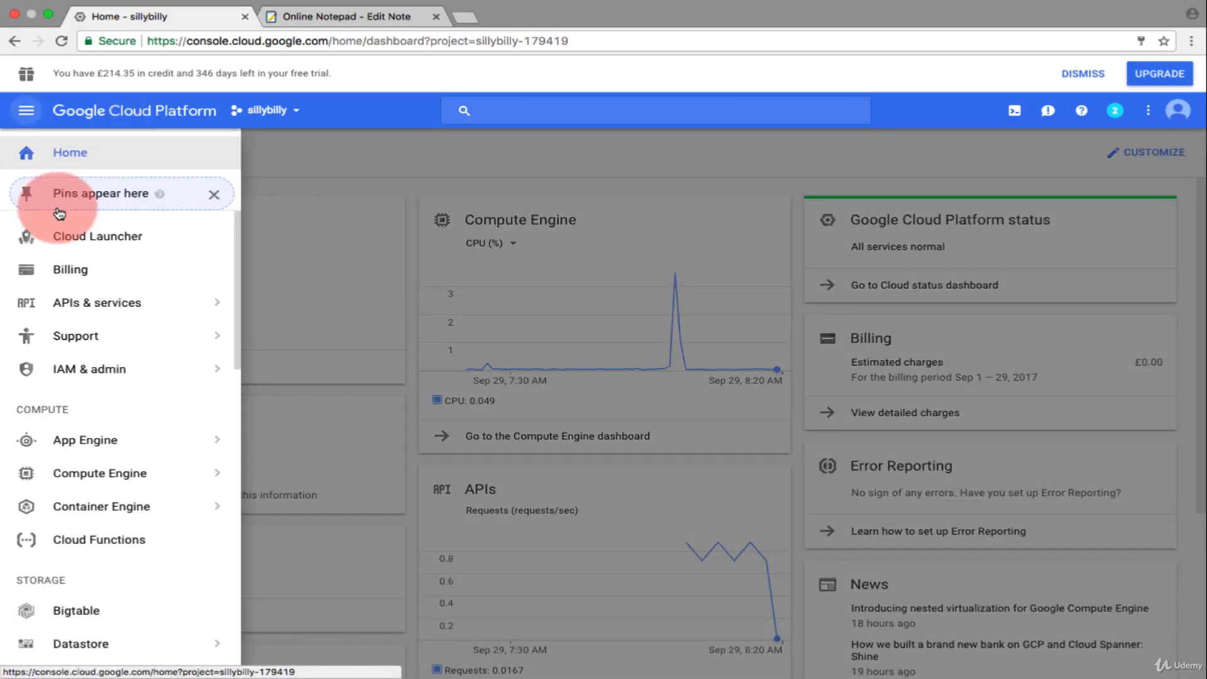
pyautogui.moveTo(91, 306)
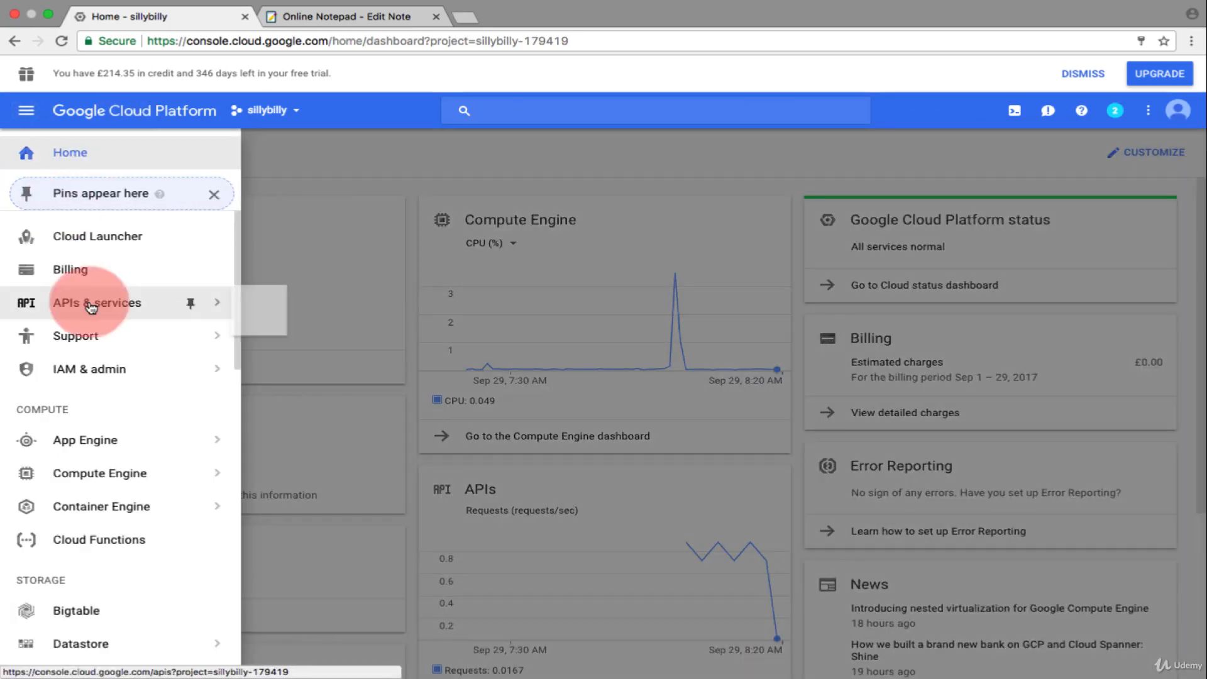
pyautogui.click(93, 371)
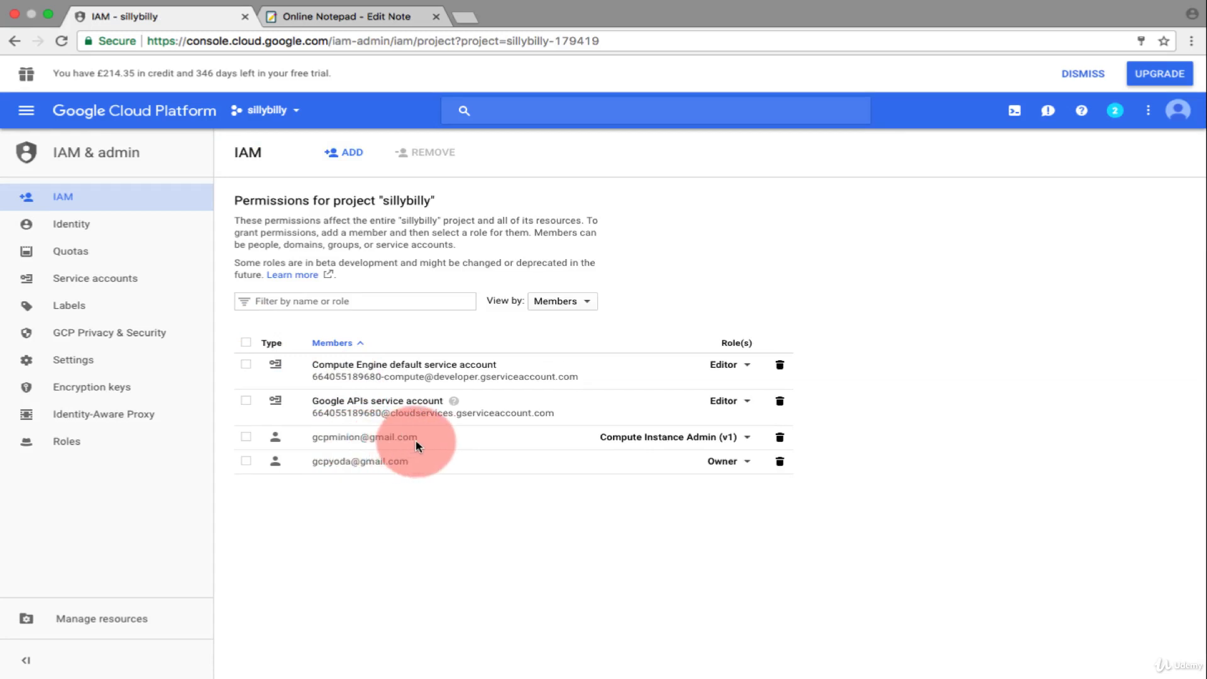
# - Browse the roles available for the member holding Compute Instance Admin (v1), and open the project's role management page
pyautogui.click(726, 443)
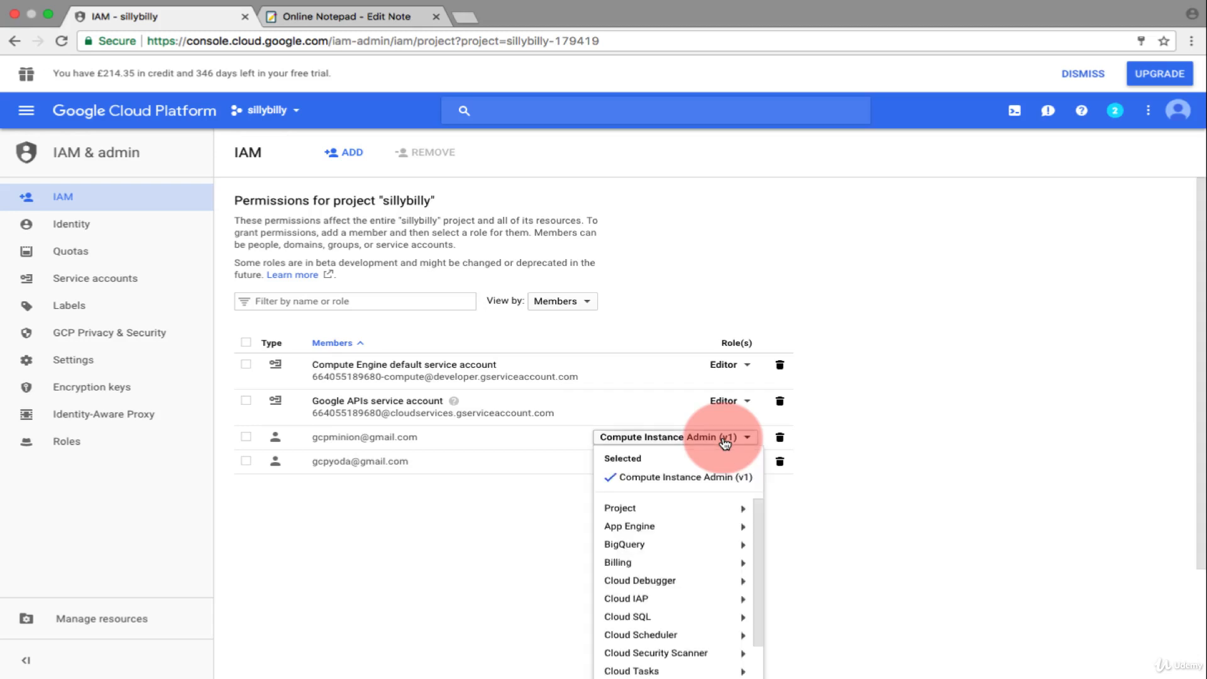
pyautogui.scroll(-3, 1201, 360)
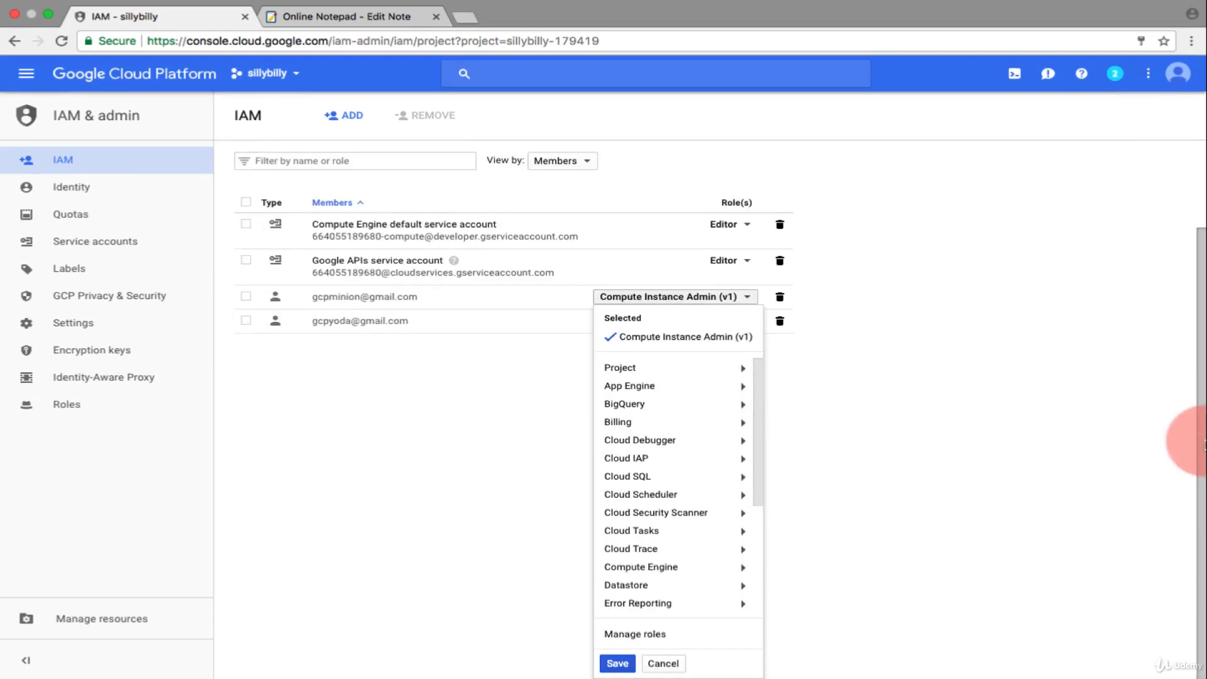
pyautogui.moveTo(755, 387); pyautogui.dragTo(765, 530)
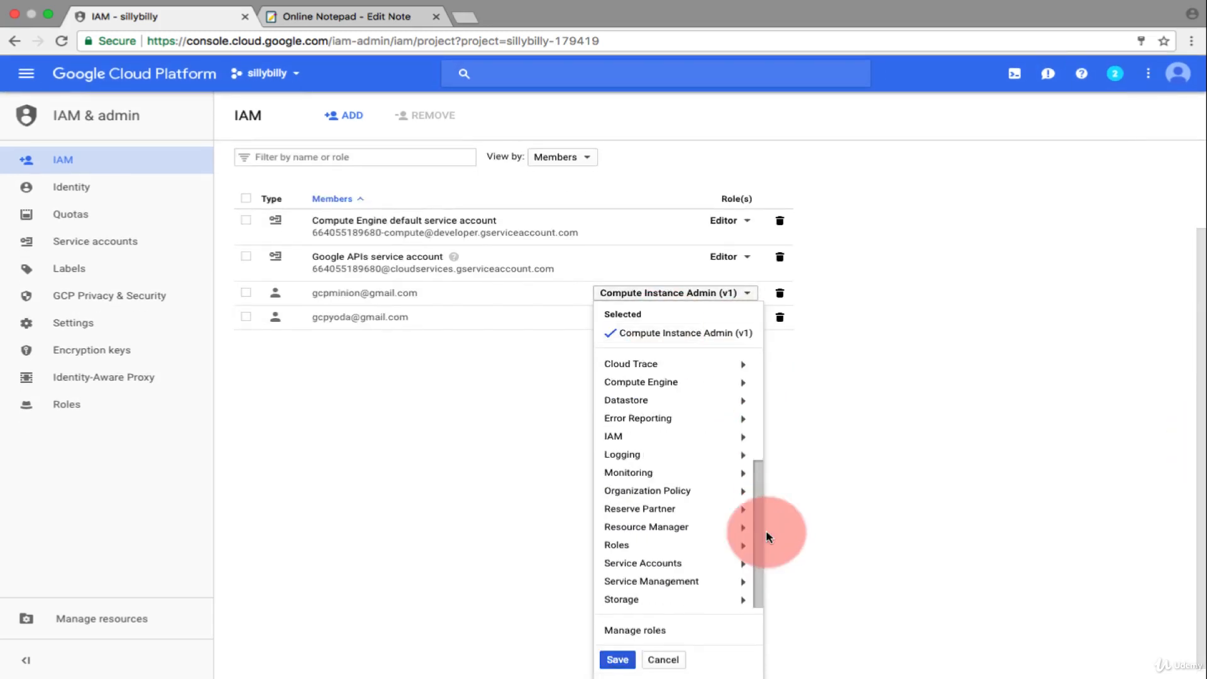
pyautogui.click(651, 632)
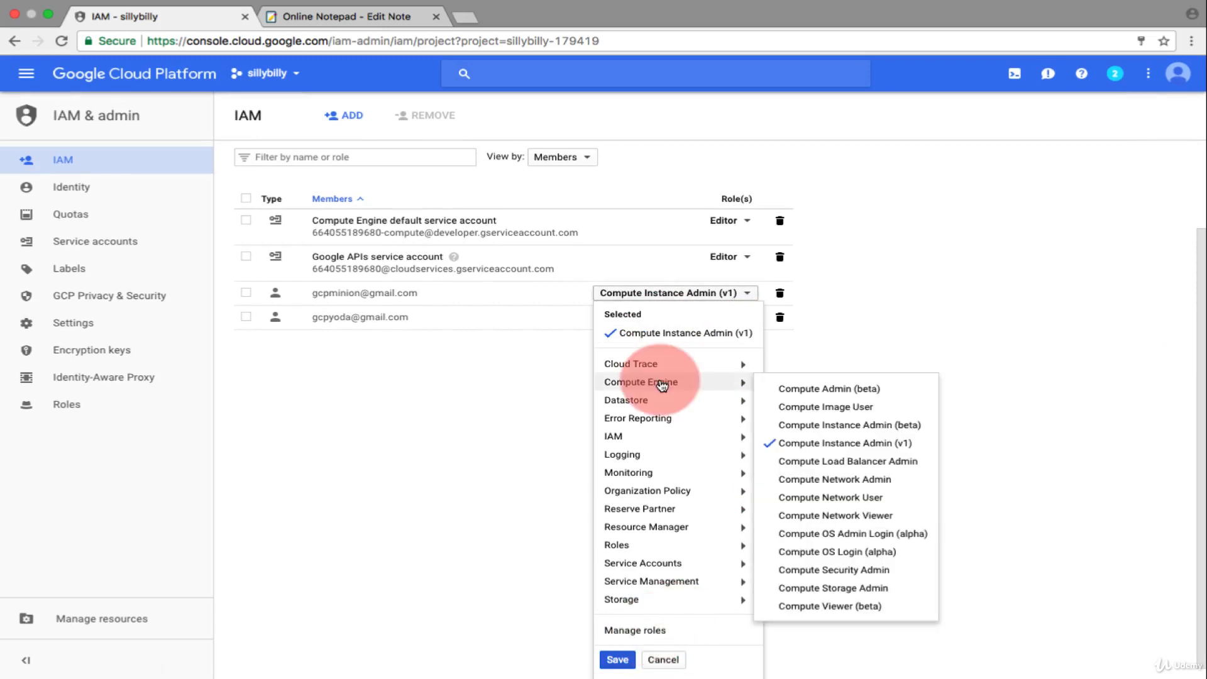
pyautogui.moveTo(662, 554)
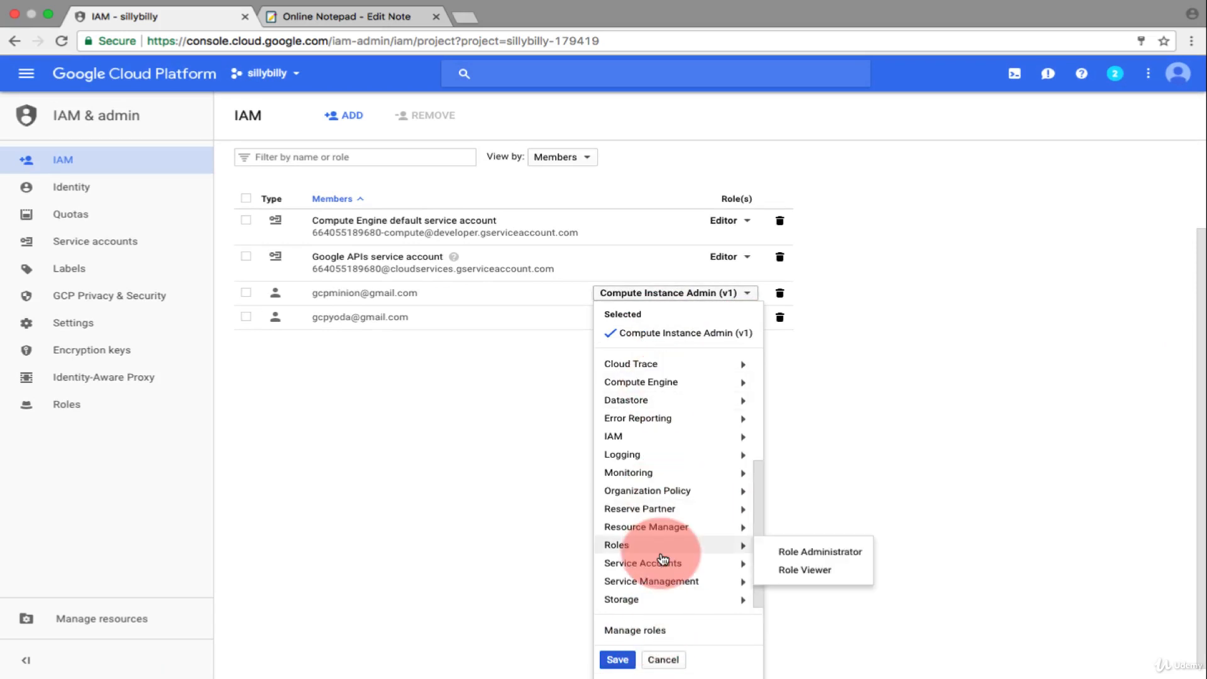
pyautogui.click(636, 631)
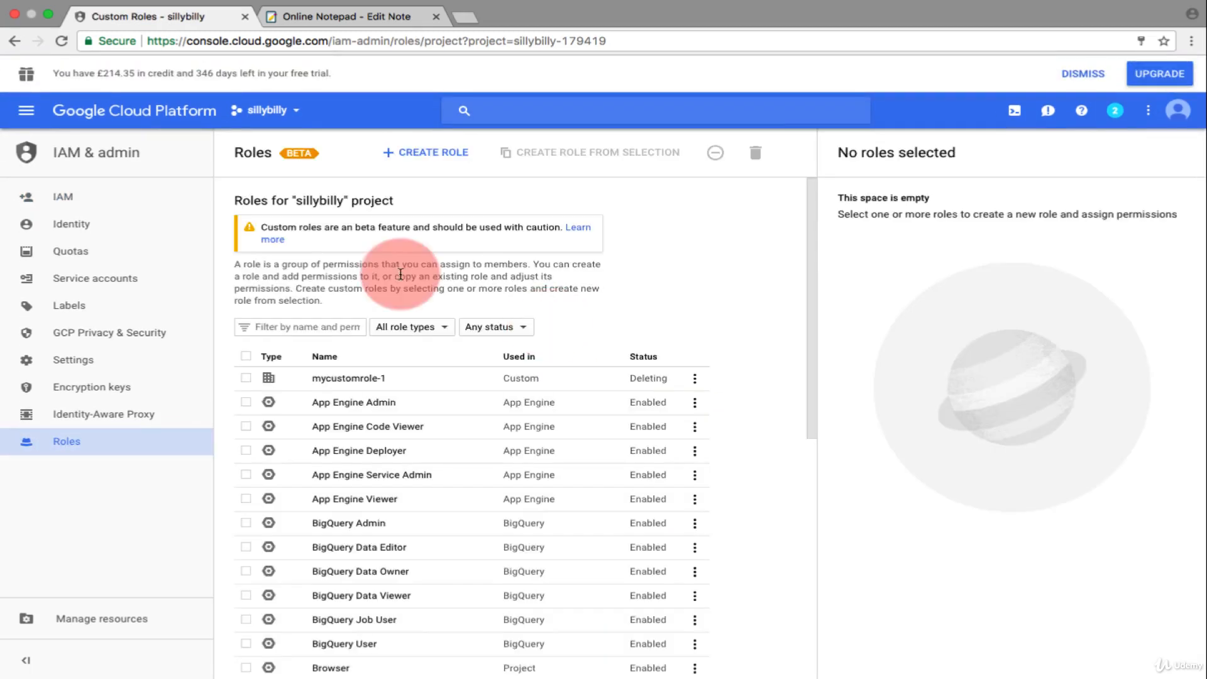
# - Filter the roles by "firewall" and examine the permissions assigned to the Compute Security Admin role
pyautogui.click(300, 328)
pyautogui.write('firewall')
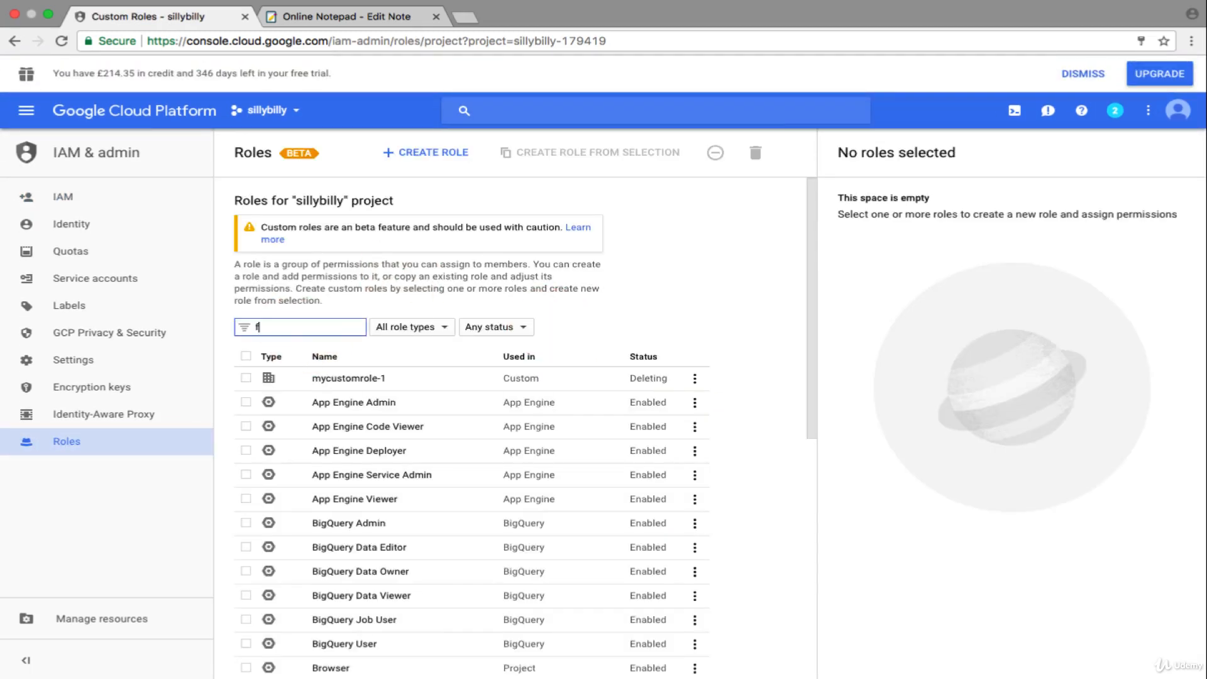
pyautogui.press('super+f')
pyautogui.click(346, 327)
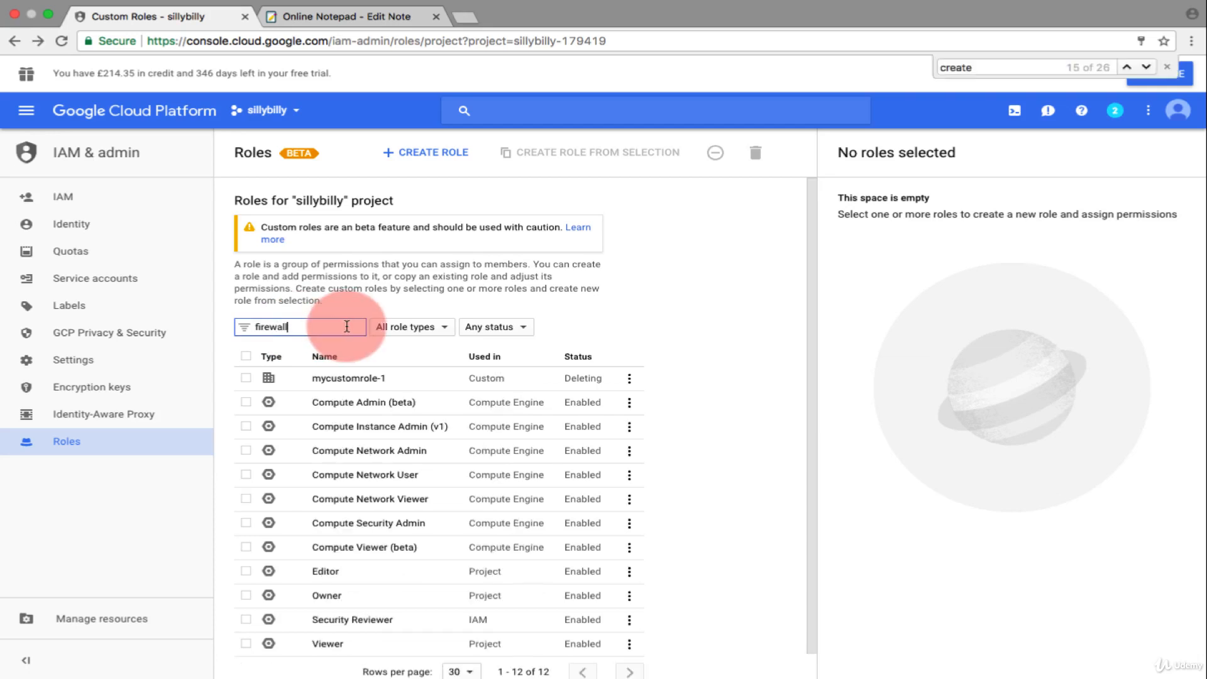
pyautogui.click(379, 409)
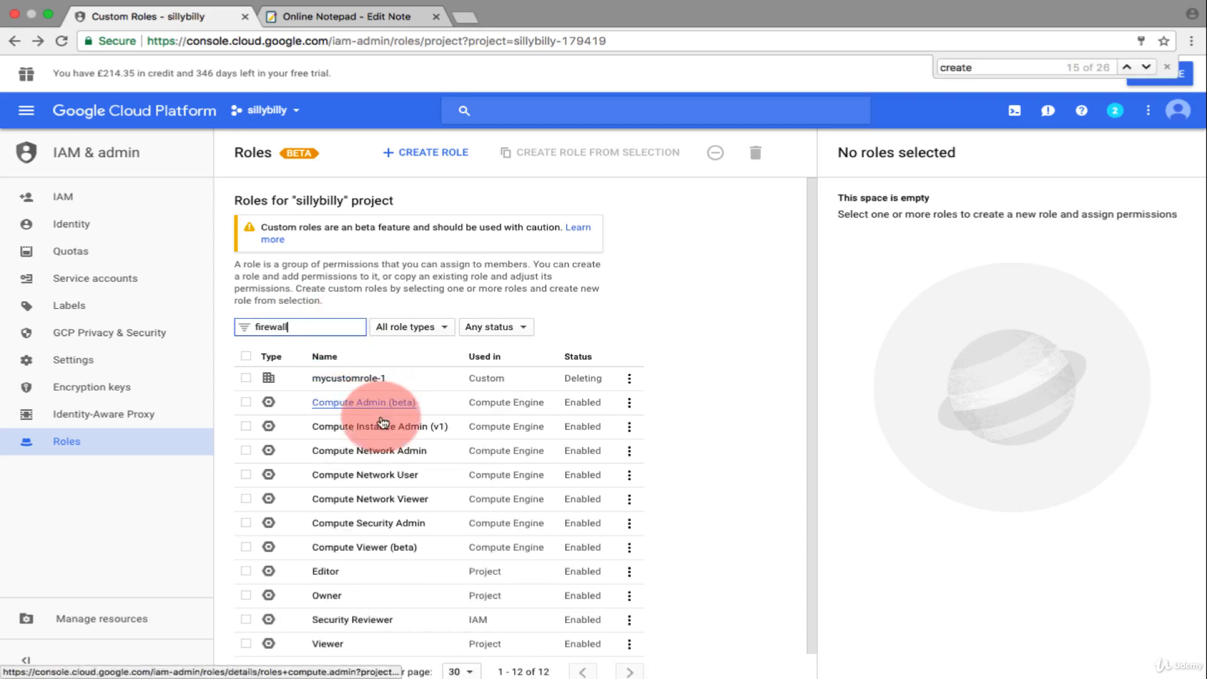
pyautogui.click(385, 524)
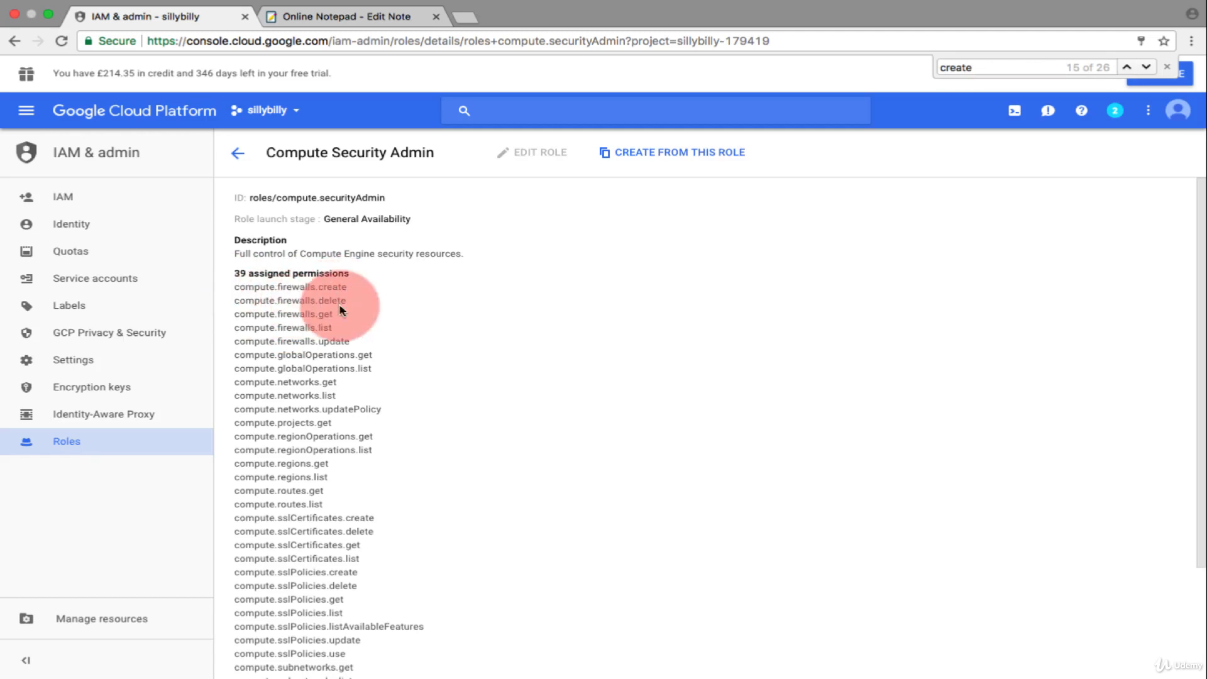
pyautogui.click(238, 152)
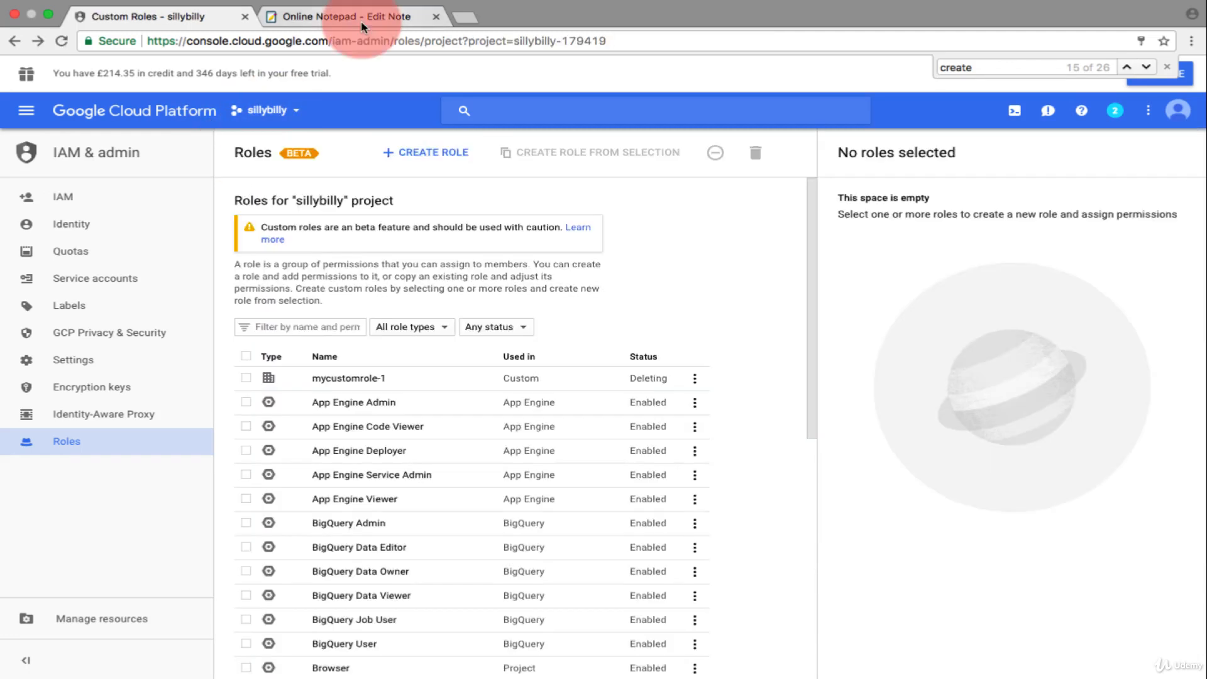
# - Read the online note listing the permissions needed to create a firewall rule in GCP, and return to the roles page
pyautogui.click(361, 21)
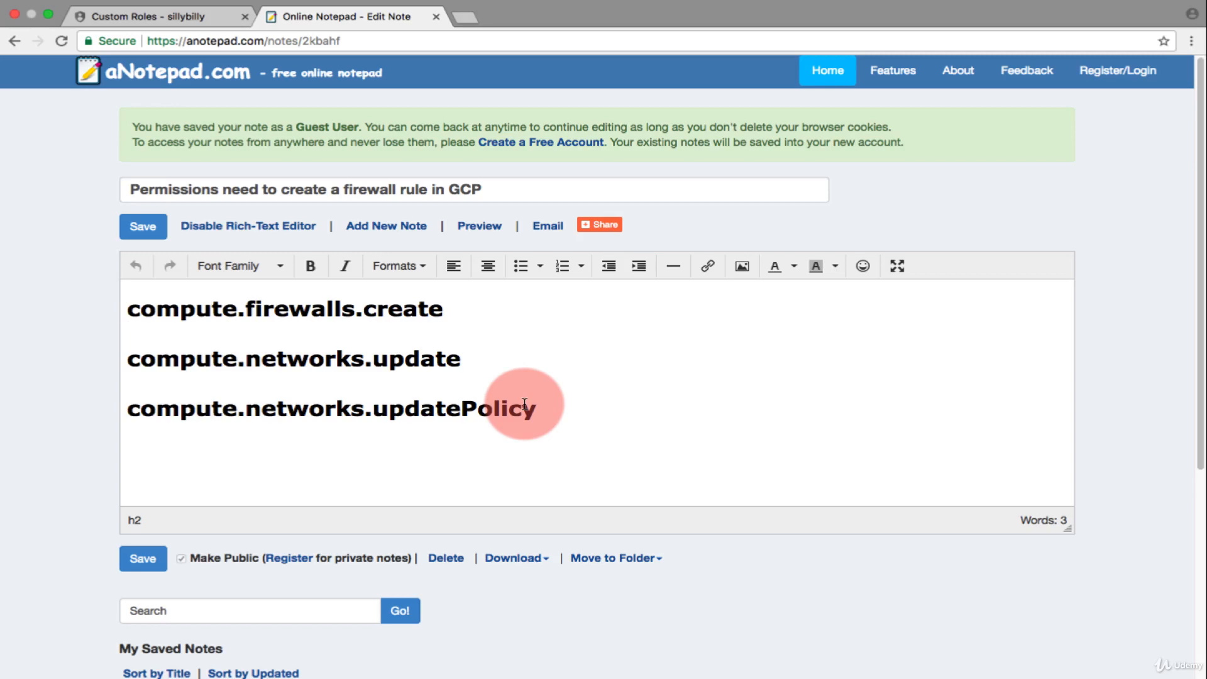
pyautogui.click(188, 17)
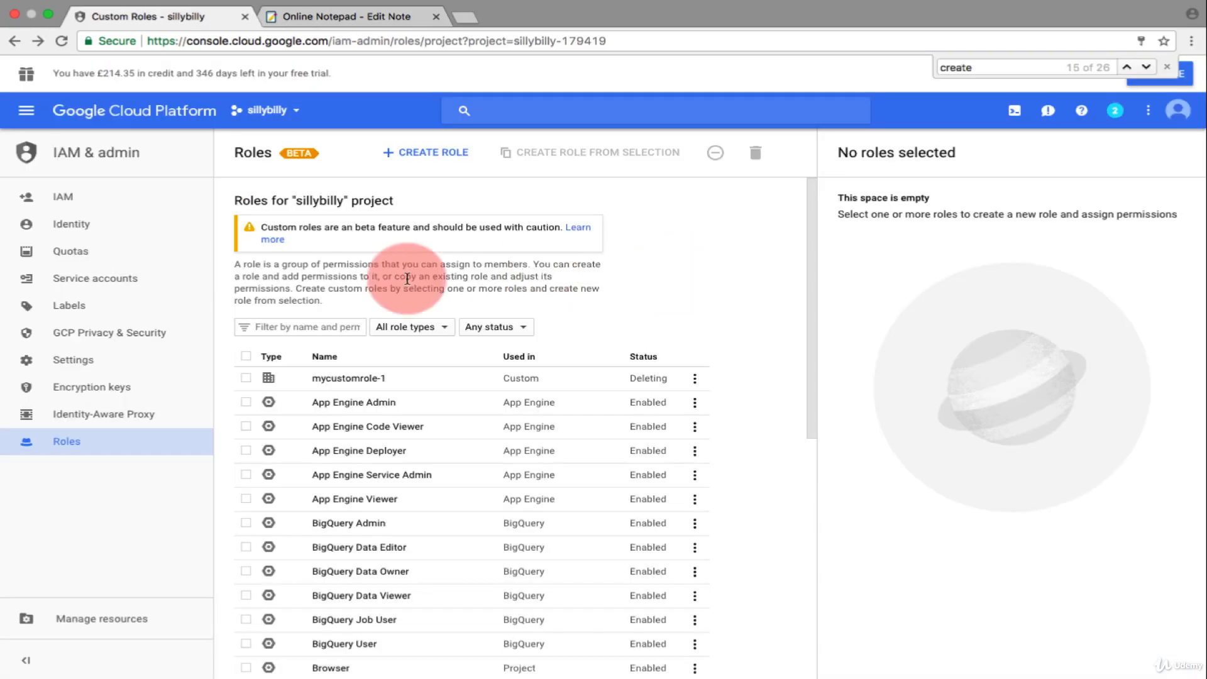
# - Start a new custom role and name it BobHttpRule-Allow
pyautogui.click(411, 153)
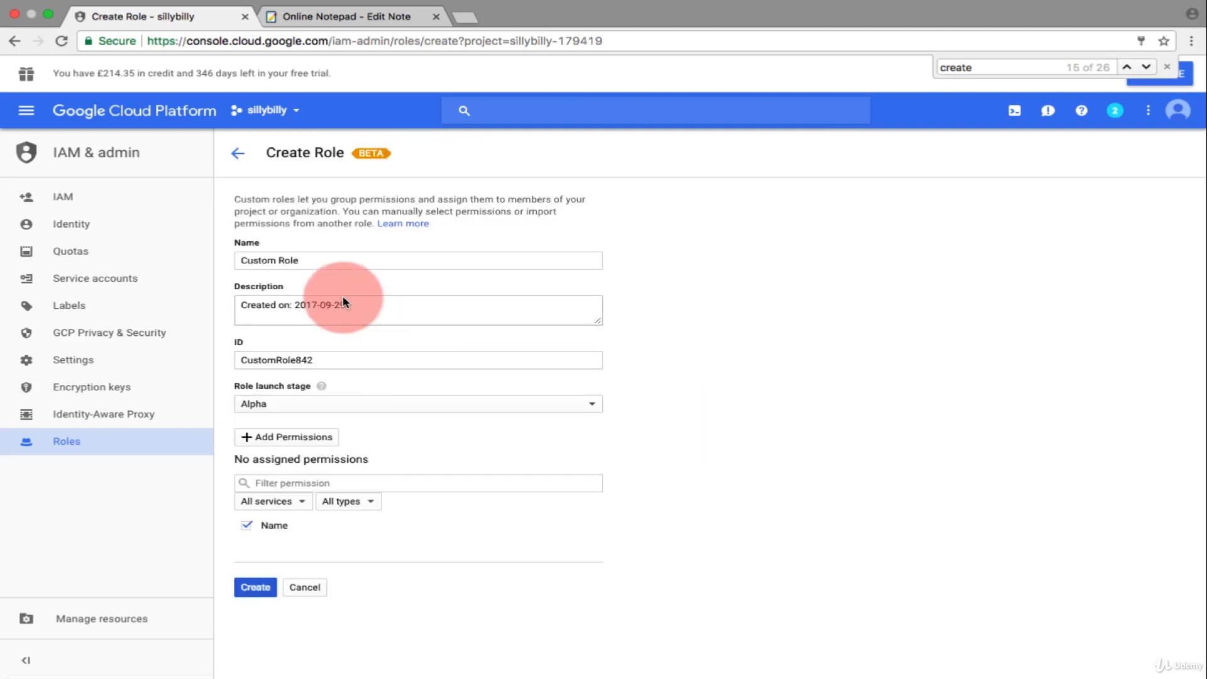
pyautogui.moveTo(329, 261); pyautogui.dragTo(227, 261)
pyautogui.write('Bib')
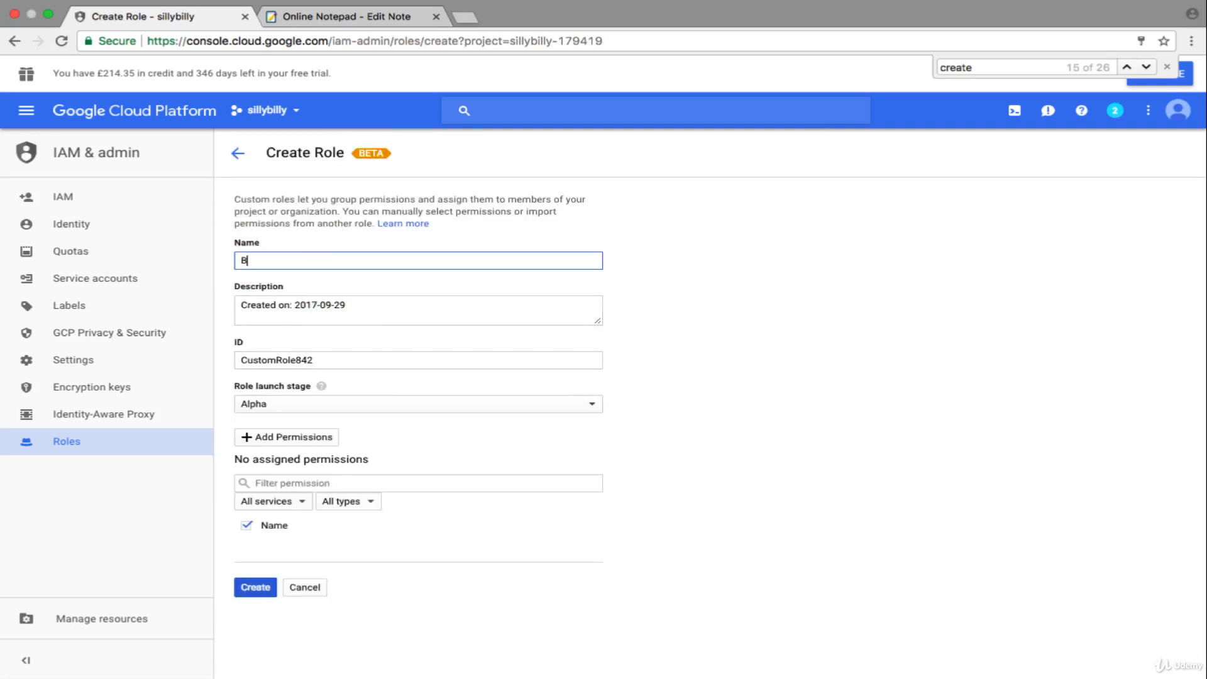
pyautogui.press('BackSpace')
pyautogui.press('BackSpace')
pyautogui.write('obHttpRule-Allow')
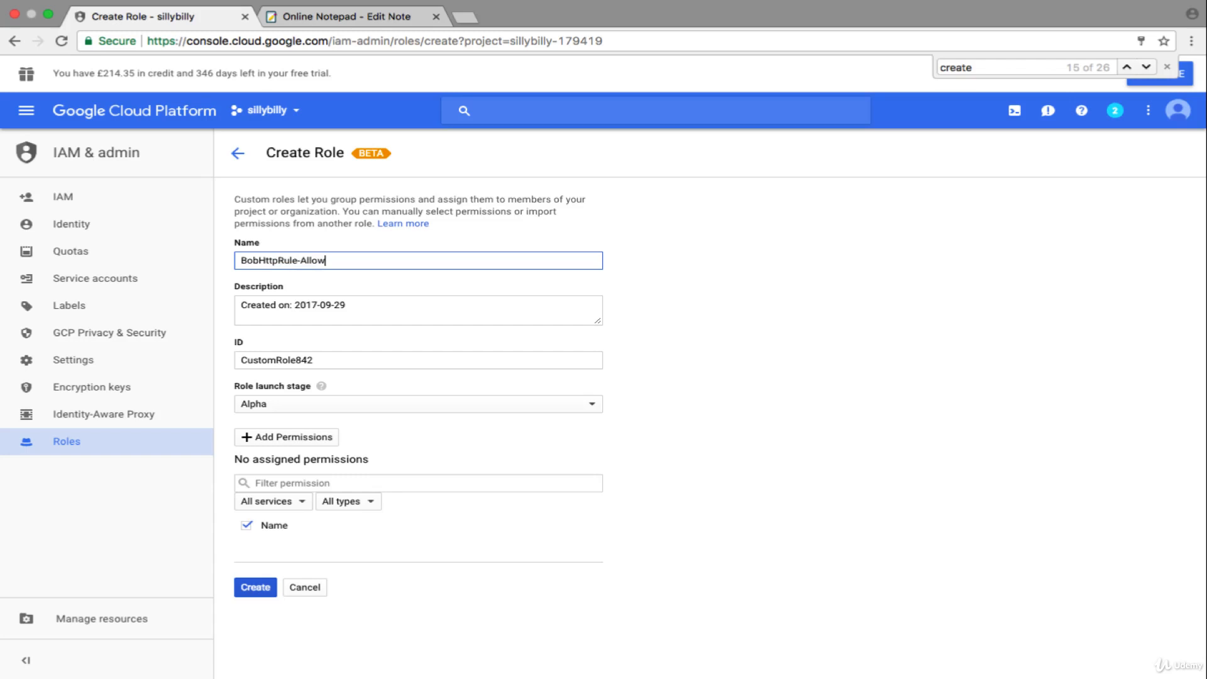
# - Append "by" and the creator's account name to the creation date in the role description
pyautogui.click(366, 306)
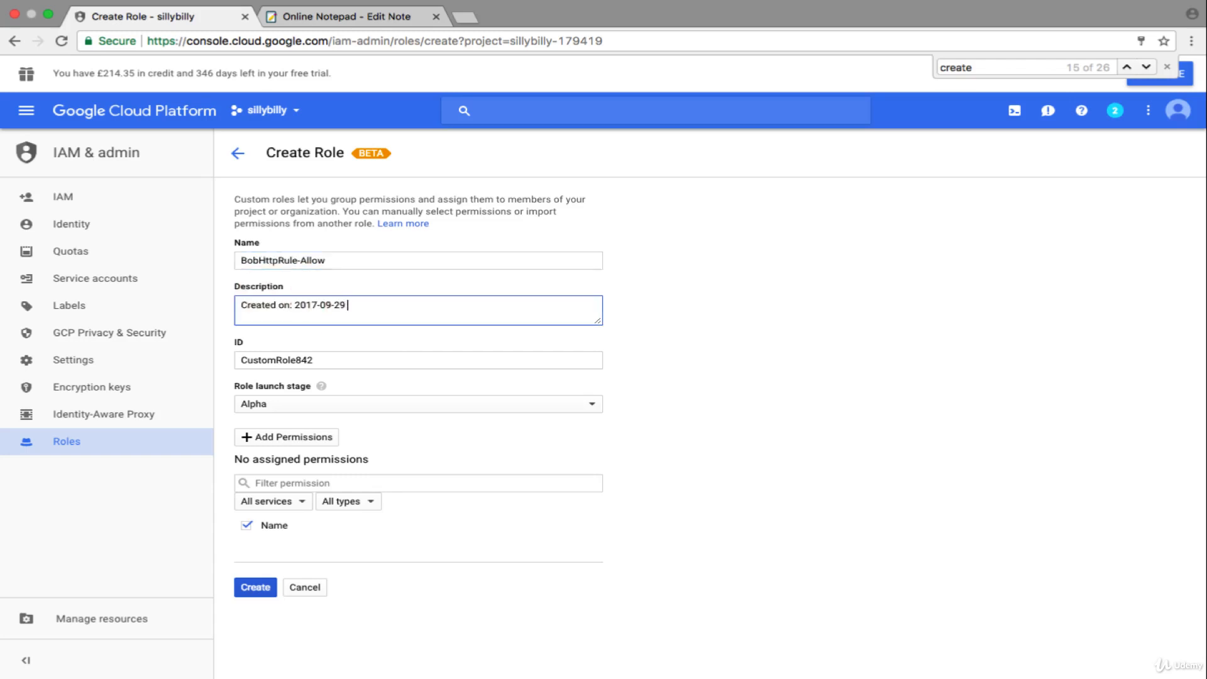
pyautogui.write('by gcpyoda')
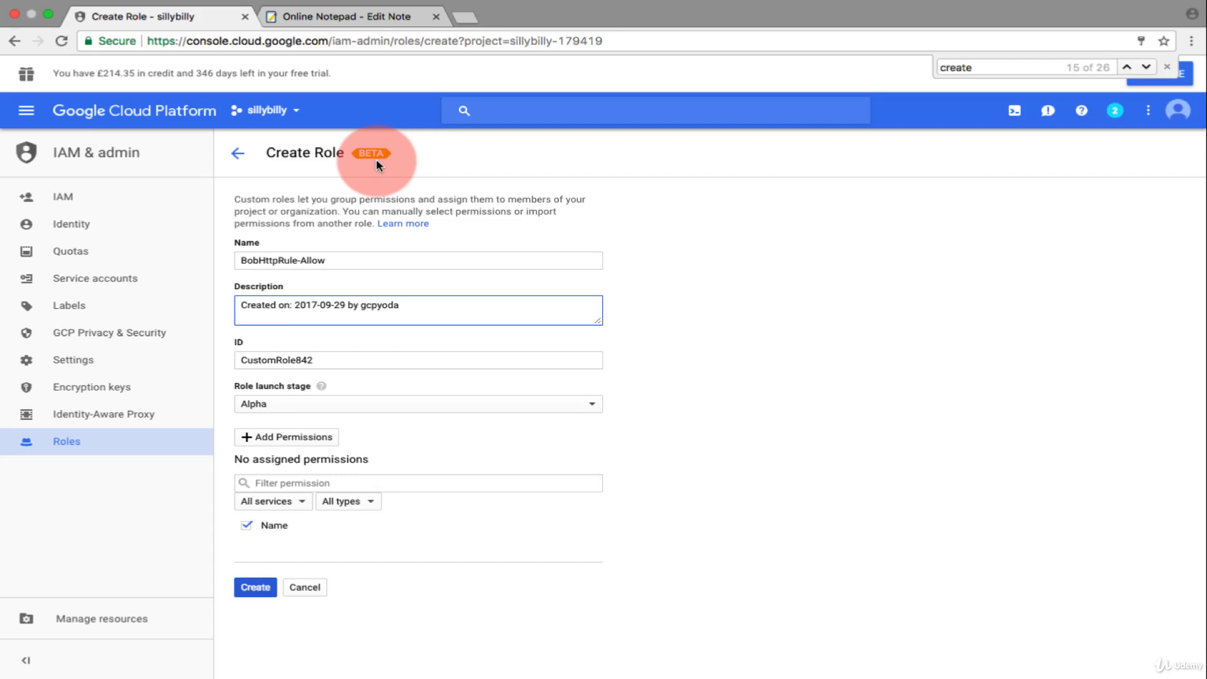
# - Filter the permissions available for the role by "networks" and select compute.networks.update and compute.networks.updatePolicy
pyautogui.click(306, 444)
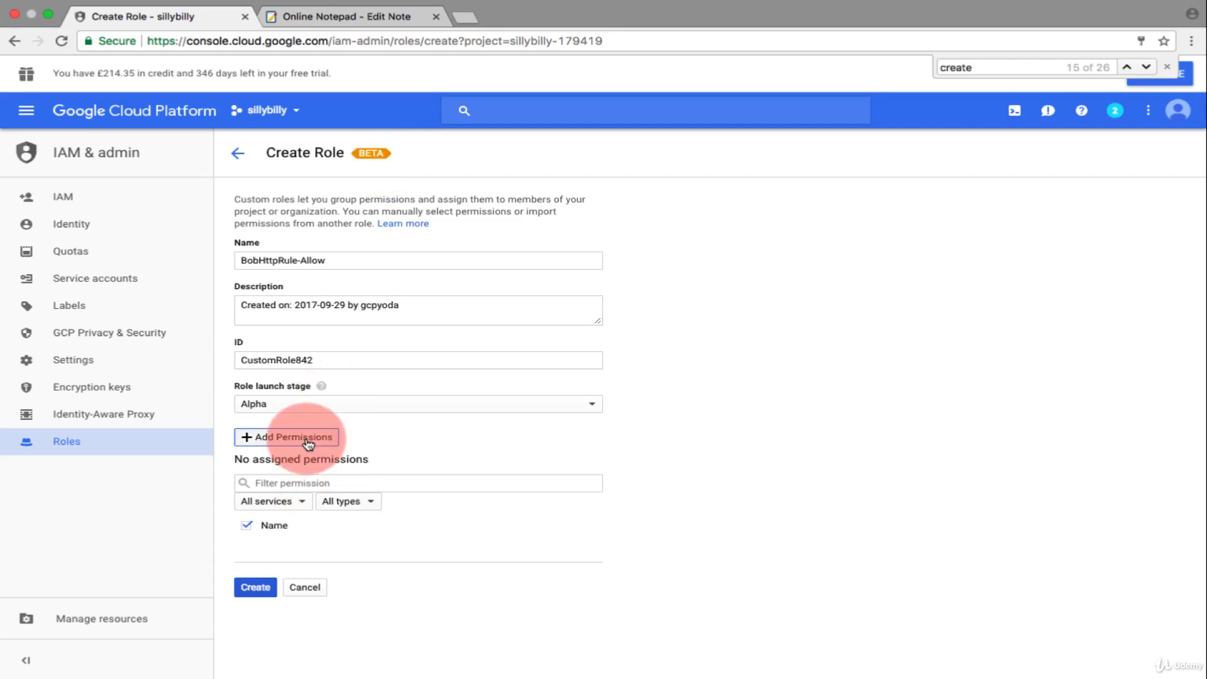
pyautogui.click(493, 251)
pyautogui.write('netwo')
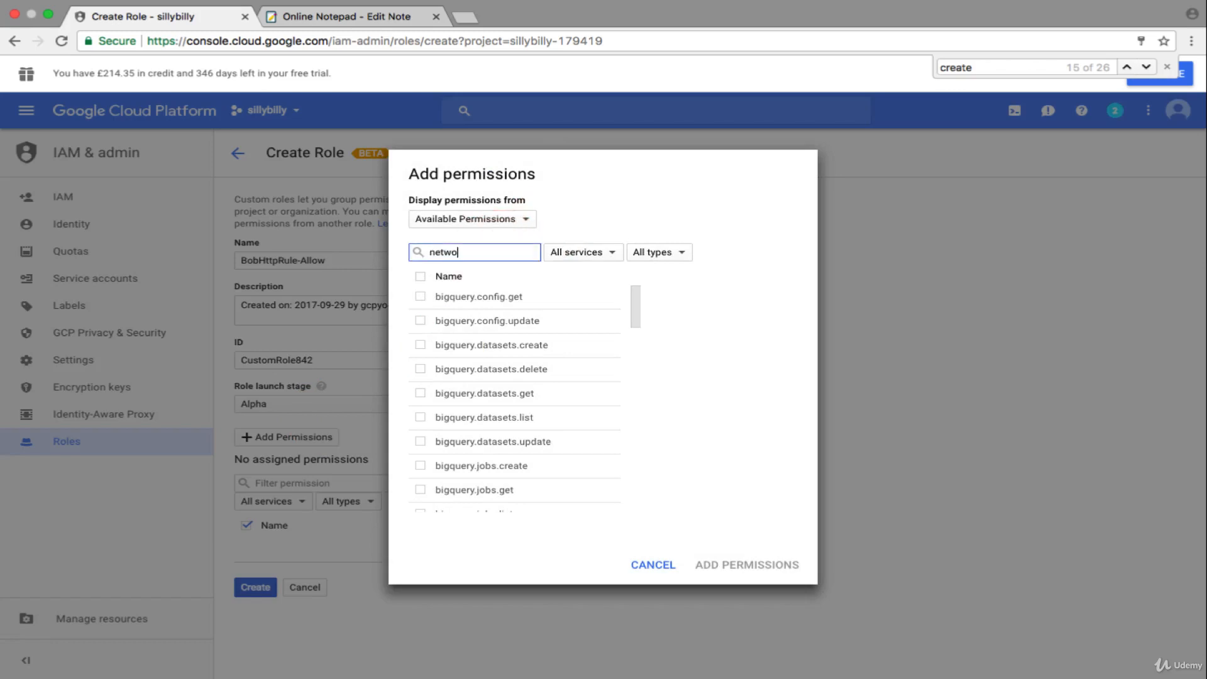
pyautogui.write('rks')
pyautogui.click(646, 371)
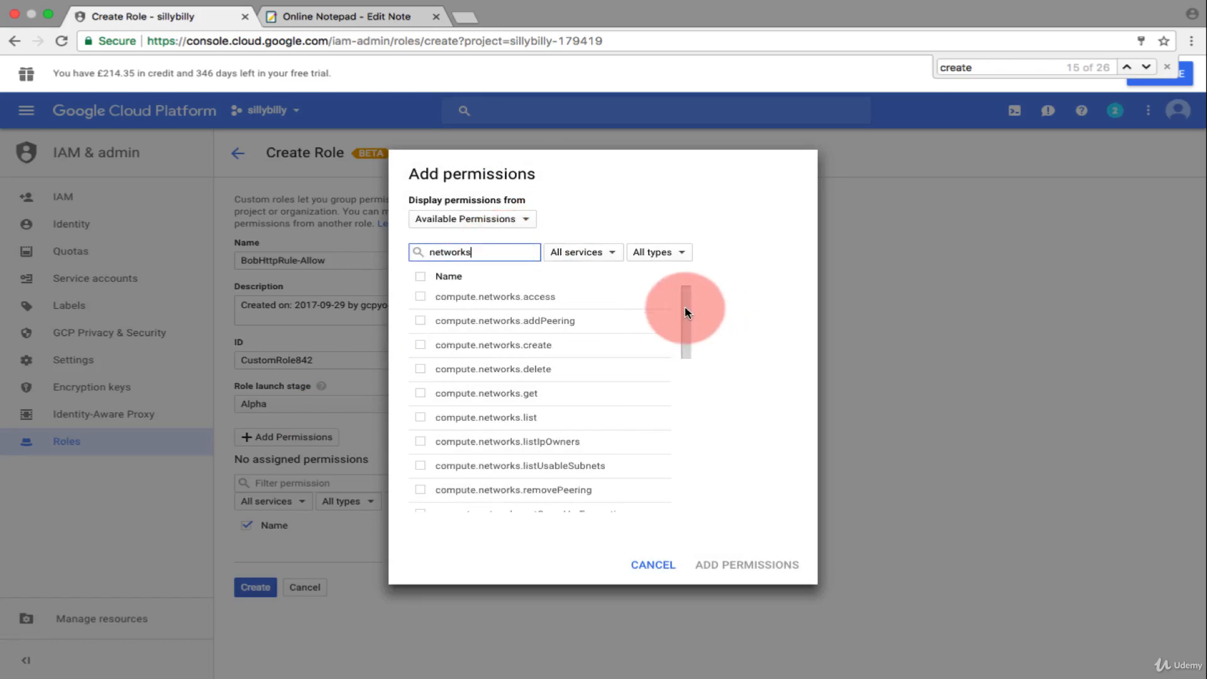
pyautogui.moveTo(684, 308); pyautogui.dragTo(410, 396)
pyautogui.click(419, 392)
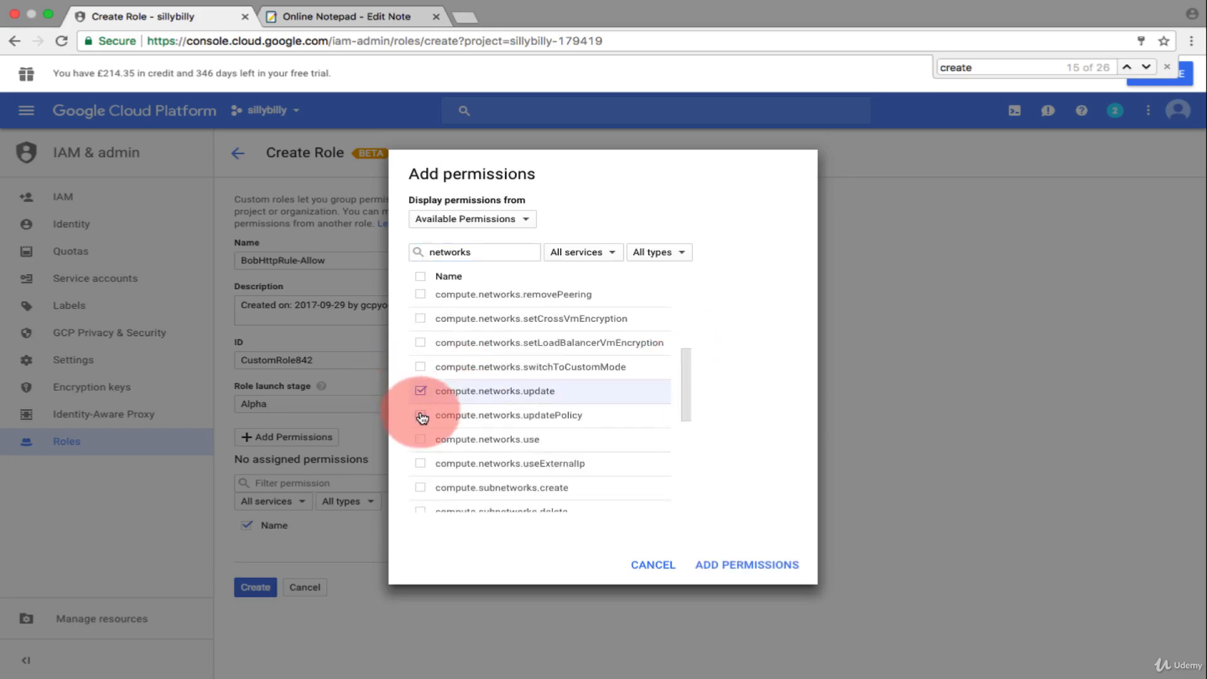
pyautogui.click(421, 416)
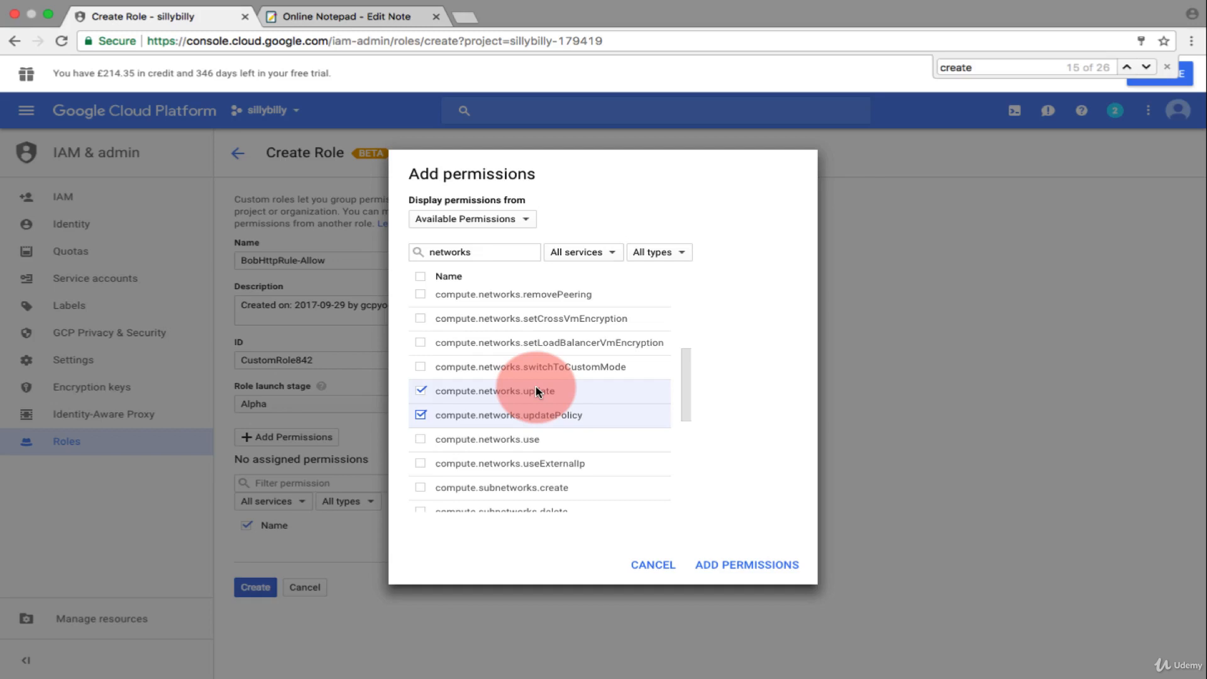
# - Filter the available permissions by "firewall", select compute.firewalls.create, and add all selected permissions to the role
pyautogui.press('Tab')
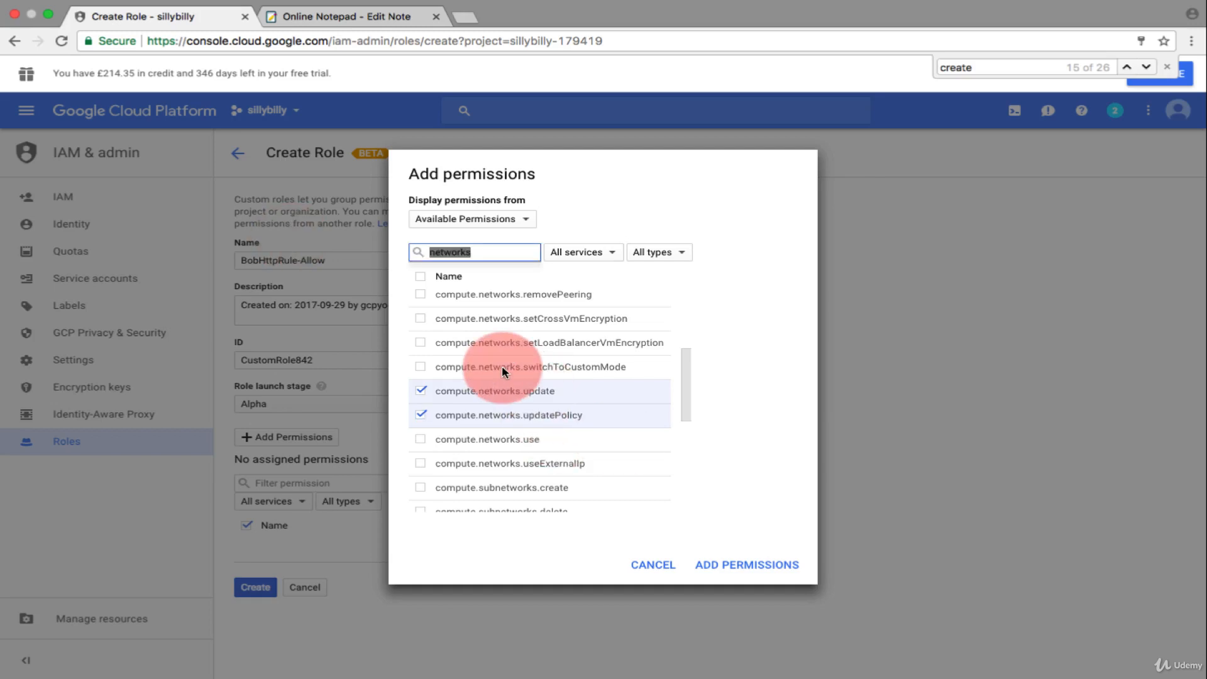
pyautogui.moveTo(490, 255); pyautogui.dragTo(220, 249)
pyautogui.write('firewall')
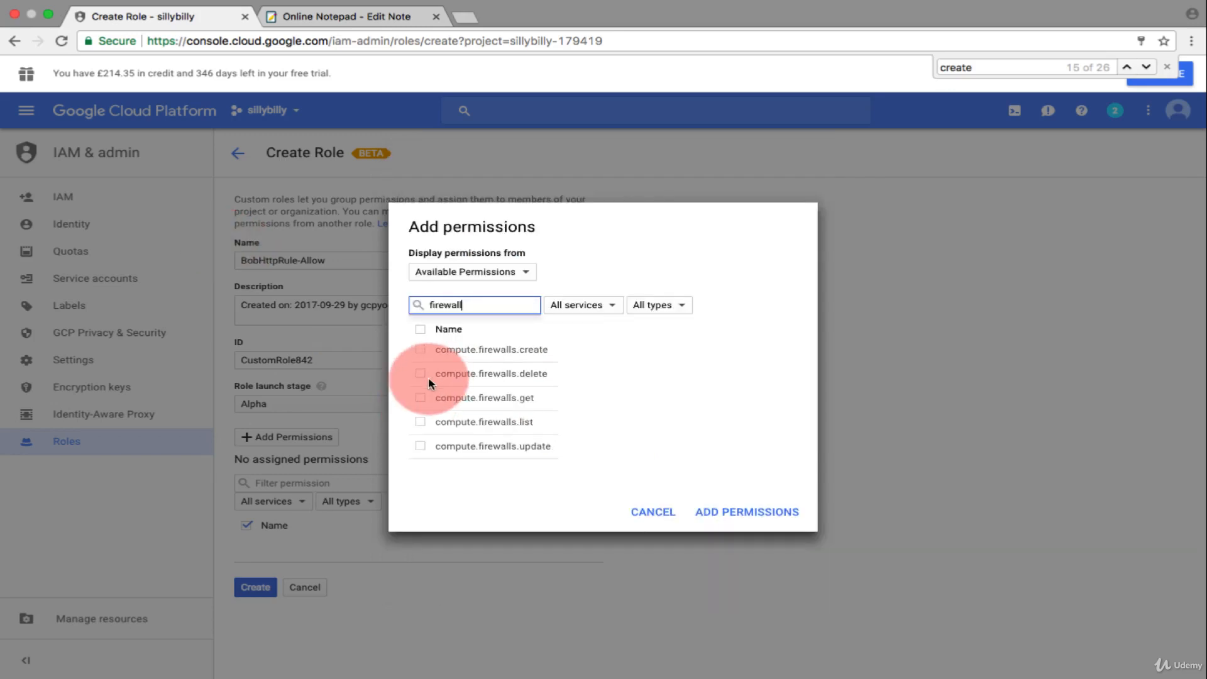
pyautogui.click(421, 349)
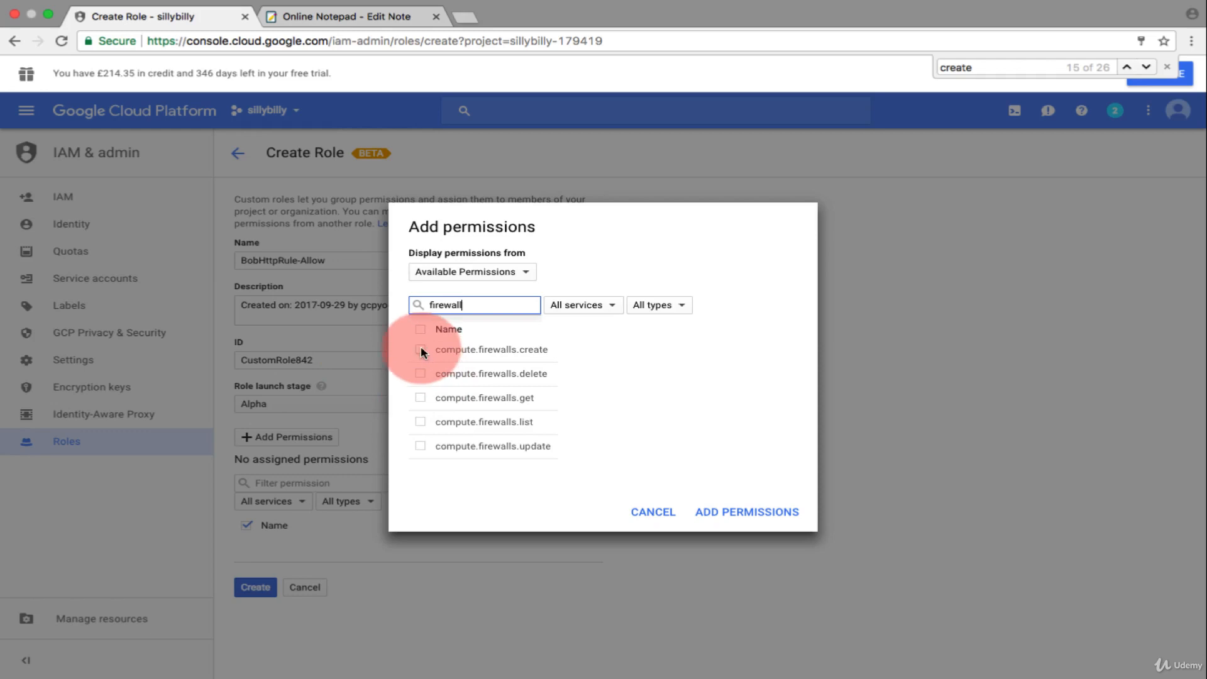
pyautogui.click(760, 515)
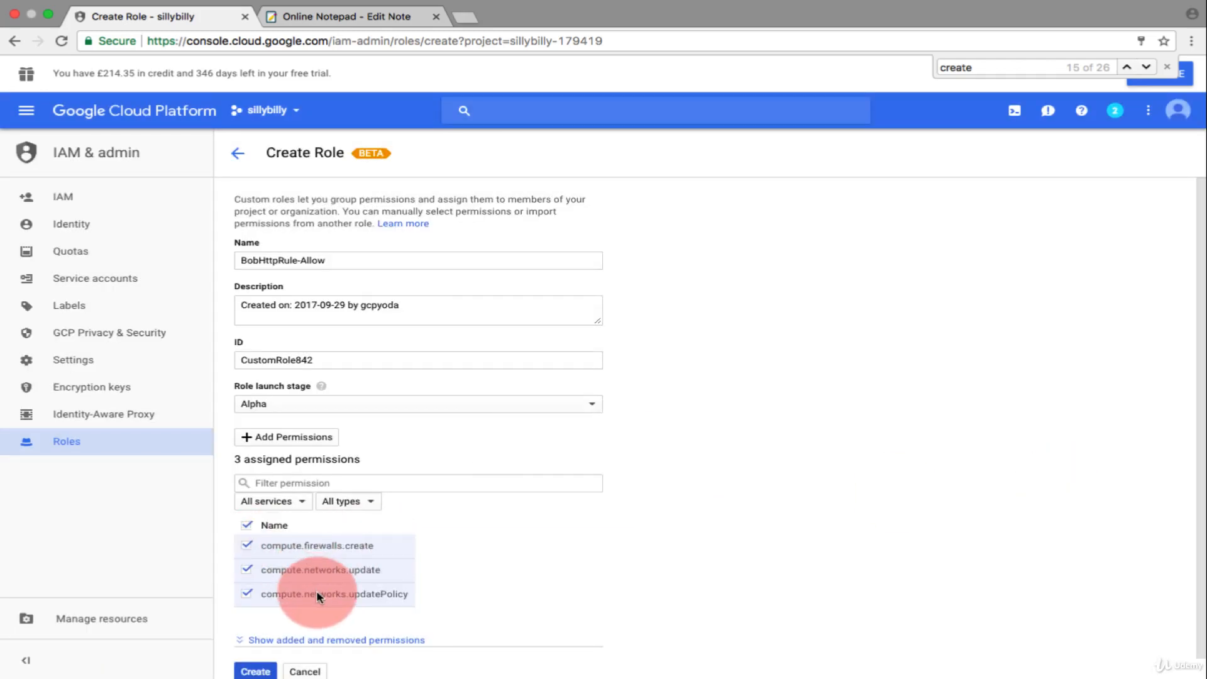
# - Check the assigned permissions against the online note and create the BobHttpRule-Allow role
pyautogui.click(313, 21)
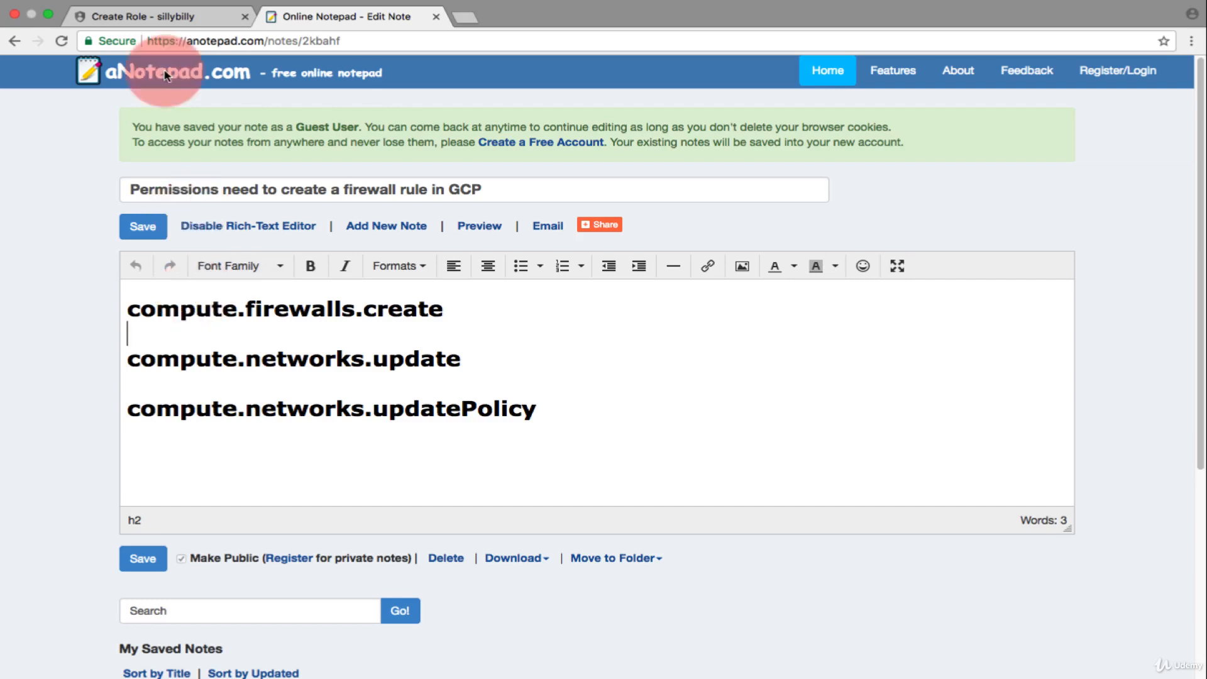
pyautogui.click(168, 14)
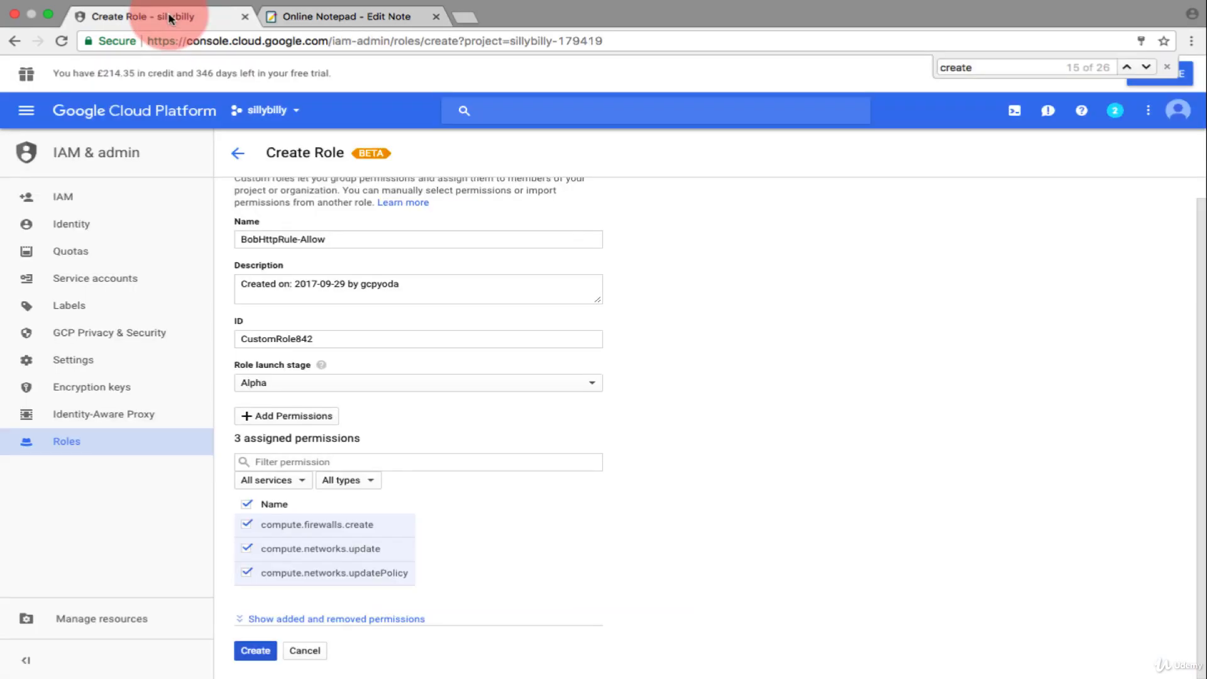
pyautogui.click(247, 652)
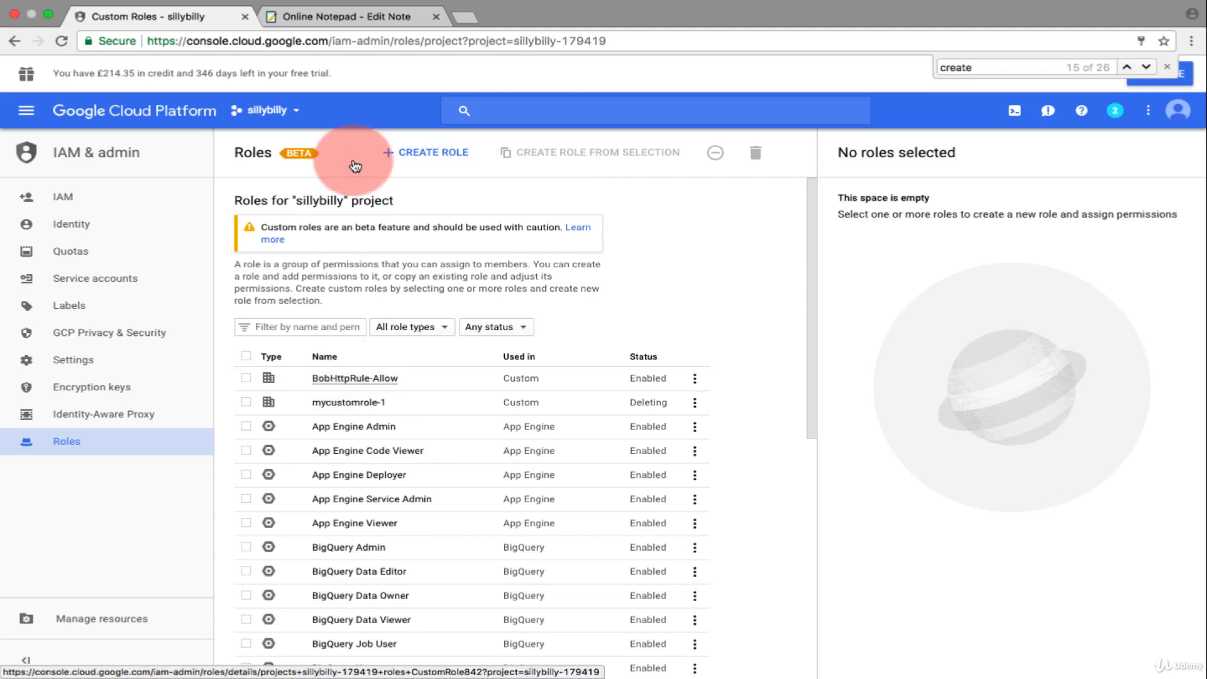
# - Grant the custom role BobHttpRule-Allow to the project member holding Compute Instance Admin (v1), and review that member's selected roles
pyautogui.click(81, 198)
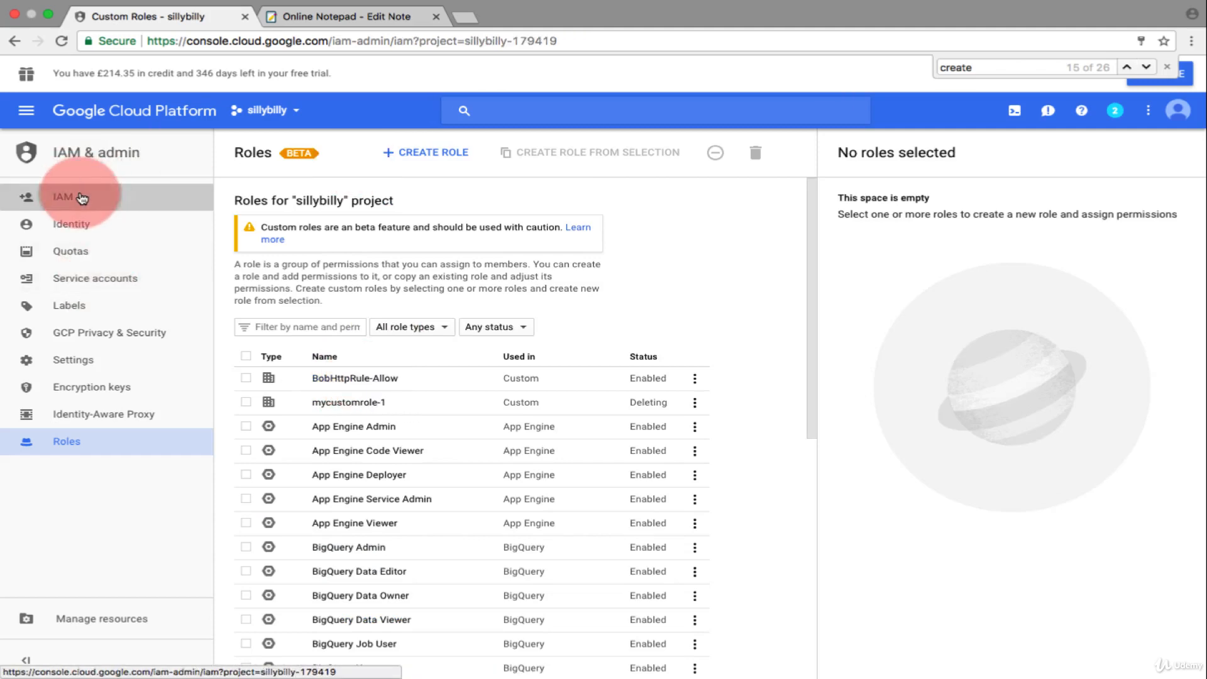
pyautogui.click(749, 440)
pyautogui.click(745, 413)
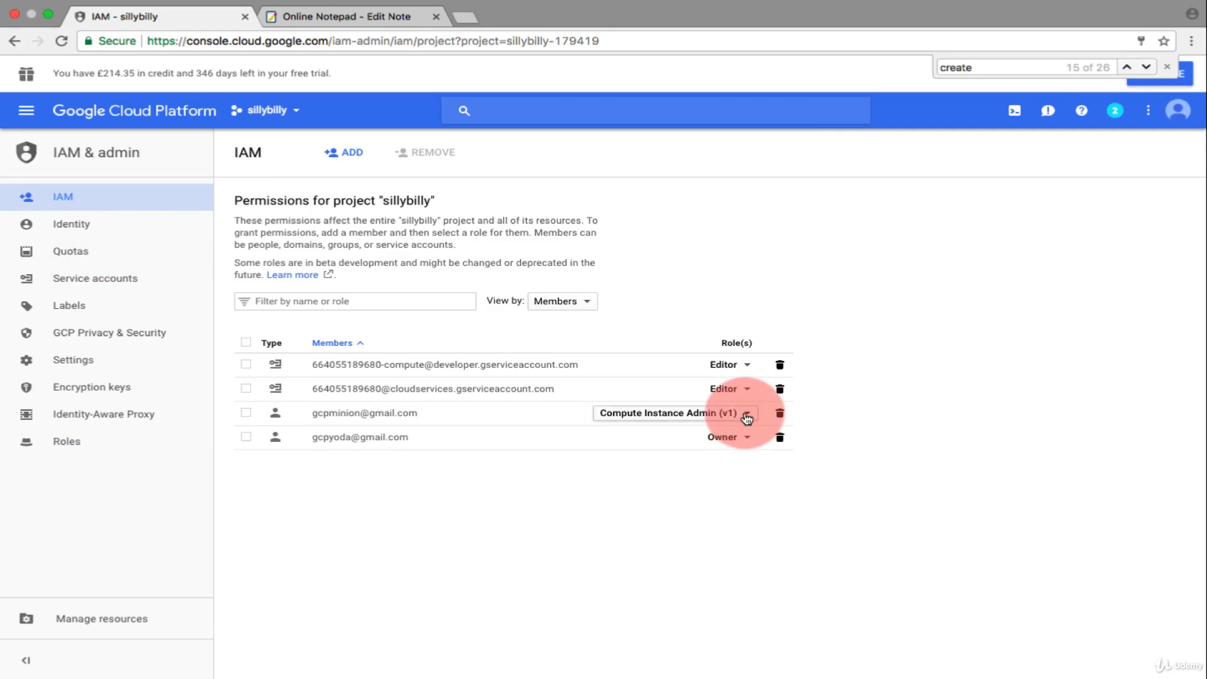
pyautogui.scroll(-3, 1197, 387)
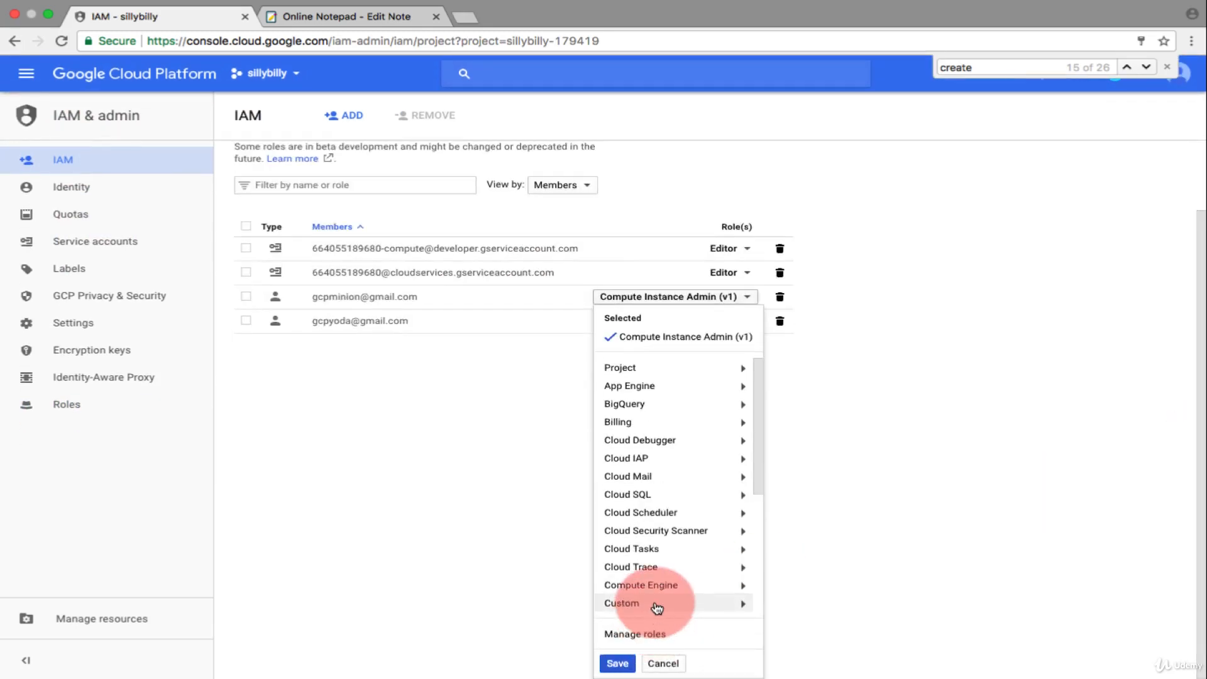
pyautogui.moveTo(653, 606)
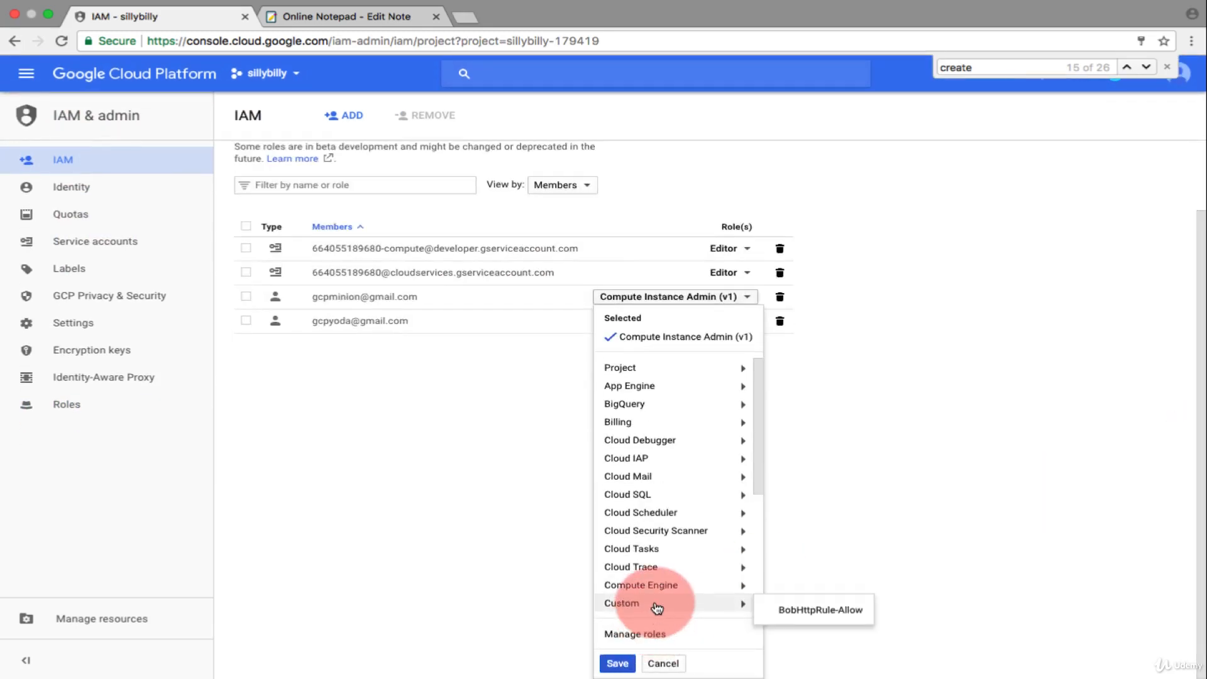
pyautogui.click(806, 613)
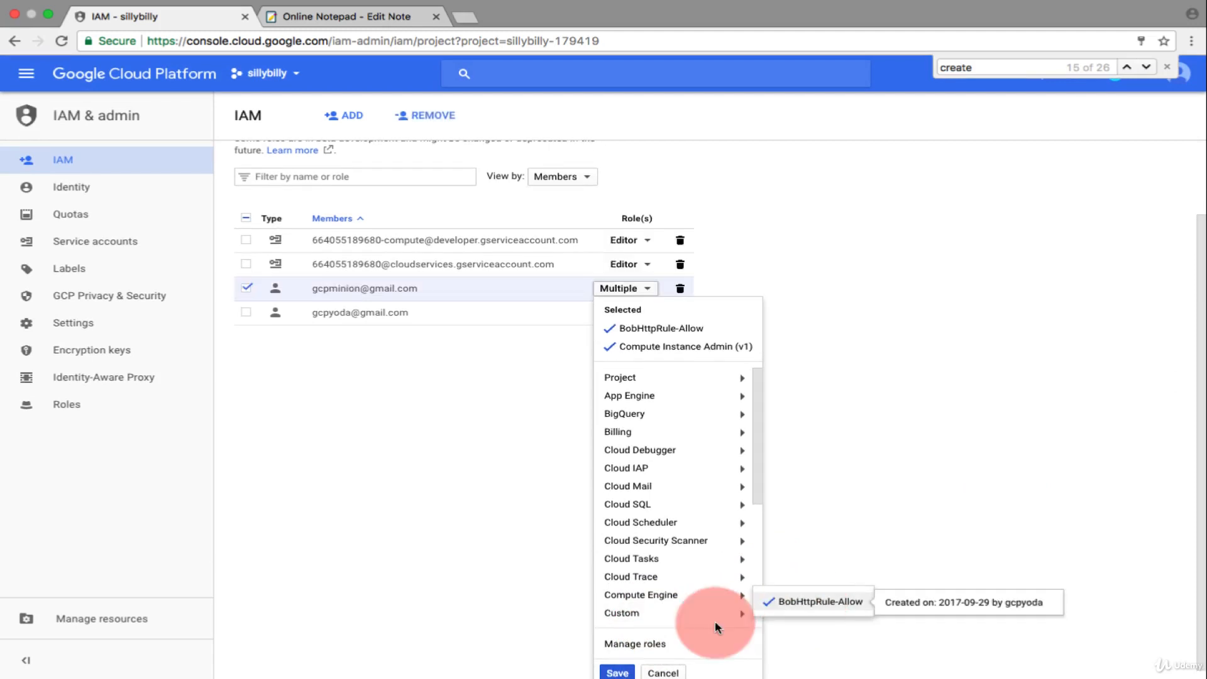
pyautogui.click(619, 666)
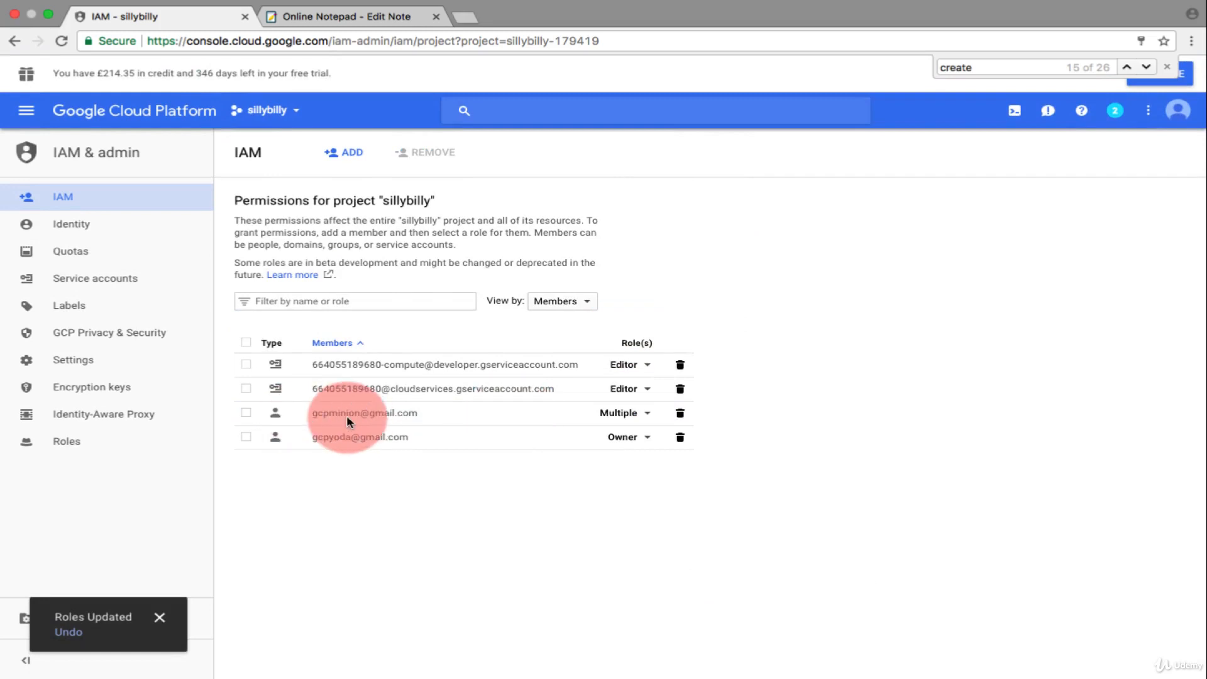
pyautogui.click(644, 415)
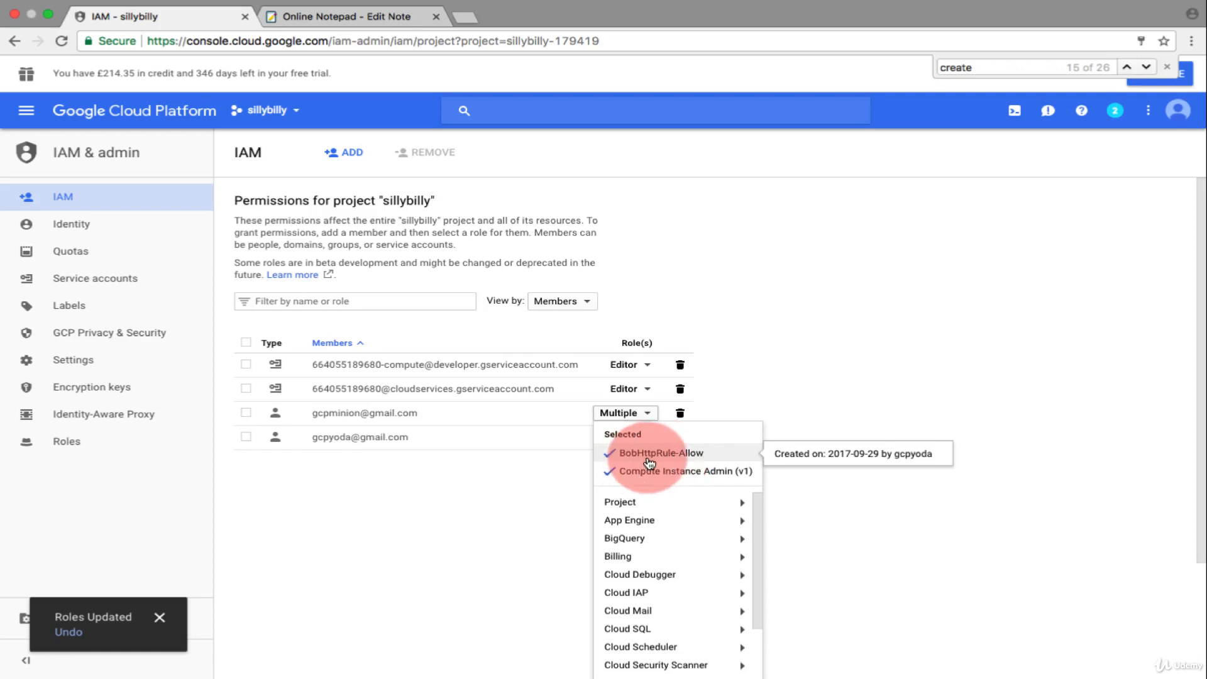
pyautogui.click(508, 470)
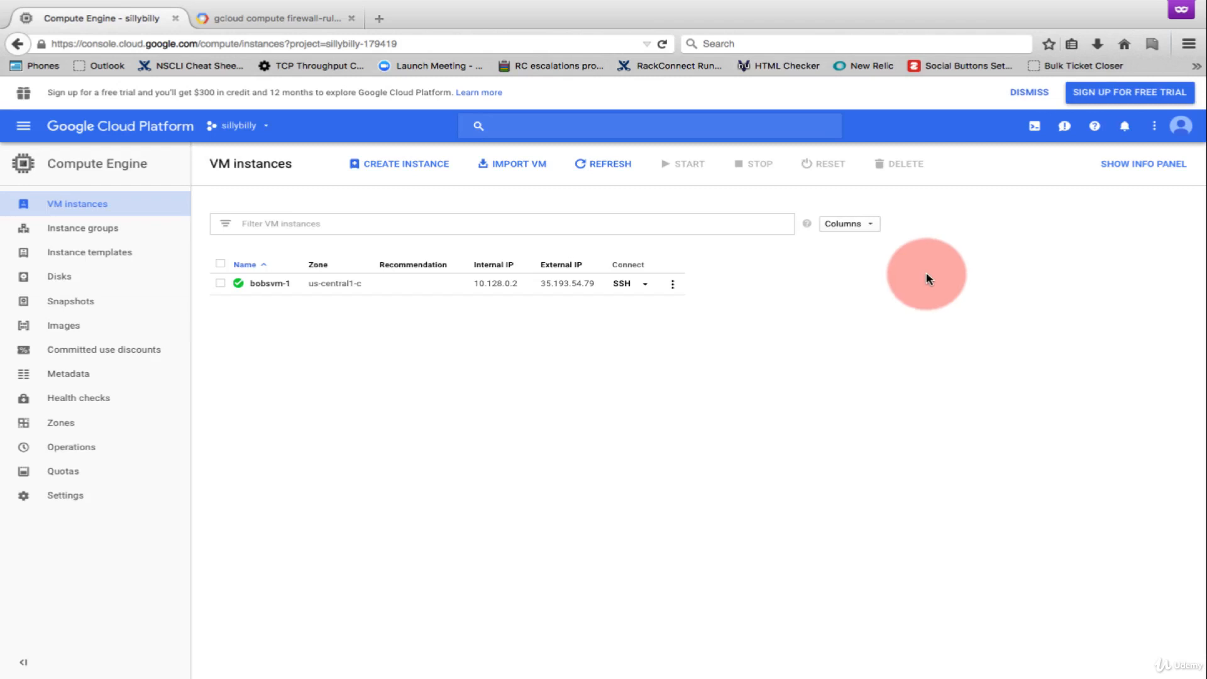
# - Check the account signed in to the restricted member's browser, and create a VM instance named bob-http-server with HTTP traffic allowed
pyautogui.click(1180, 125)
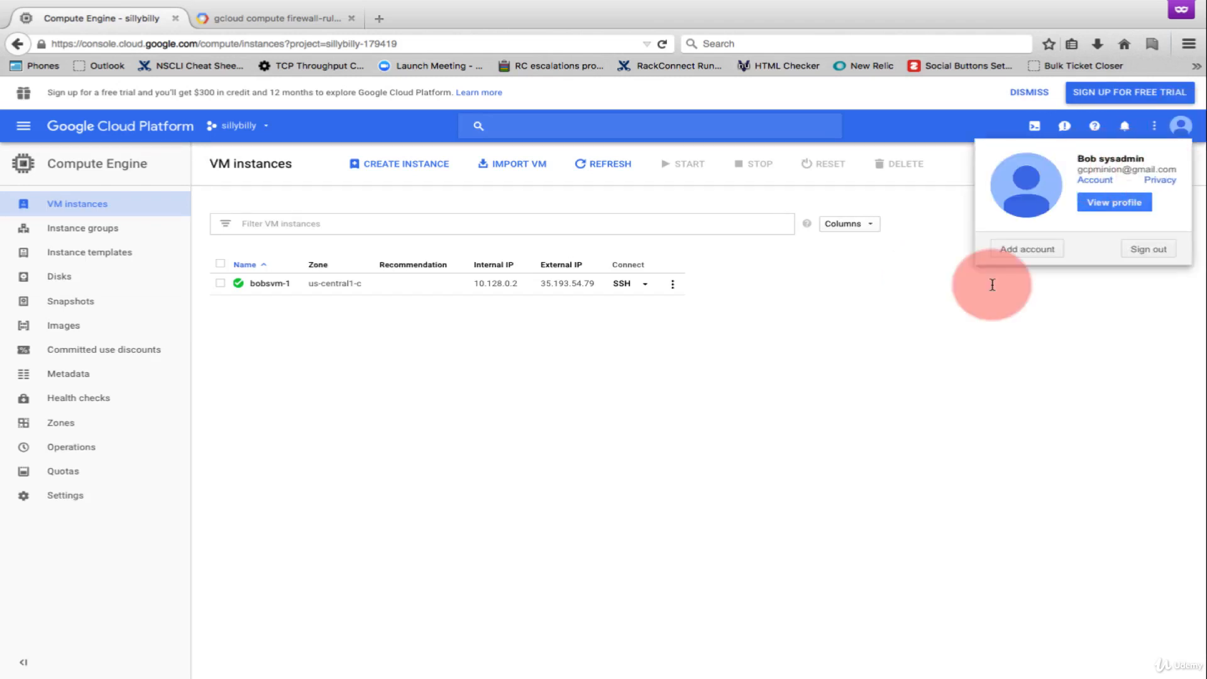
pyautogui.click(918, 337)
pyautogui.click(427, 172)
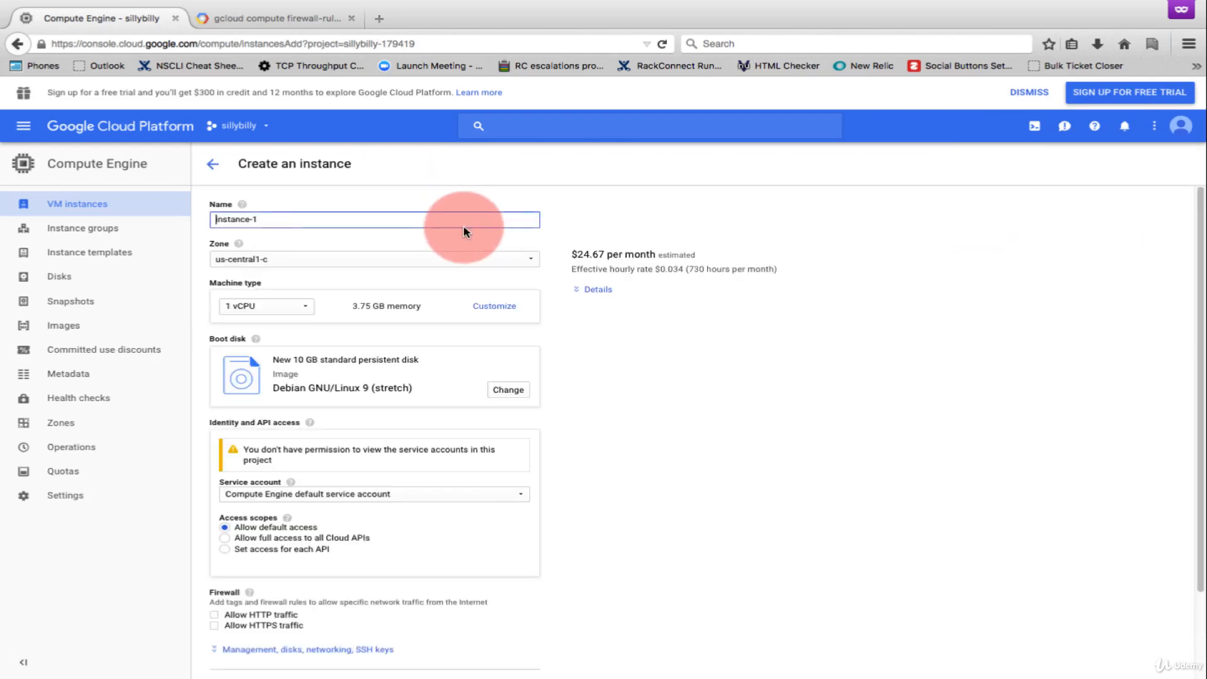
pyautogui.moveTo(270, 219); pyautogui.dragTo(164, 217)
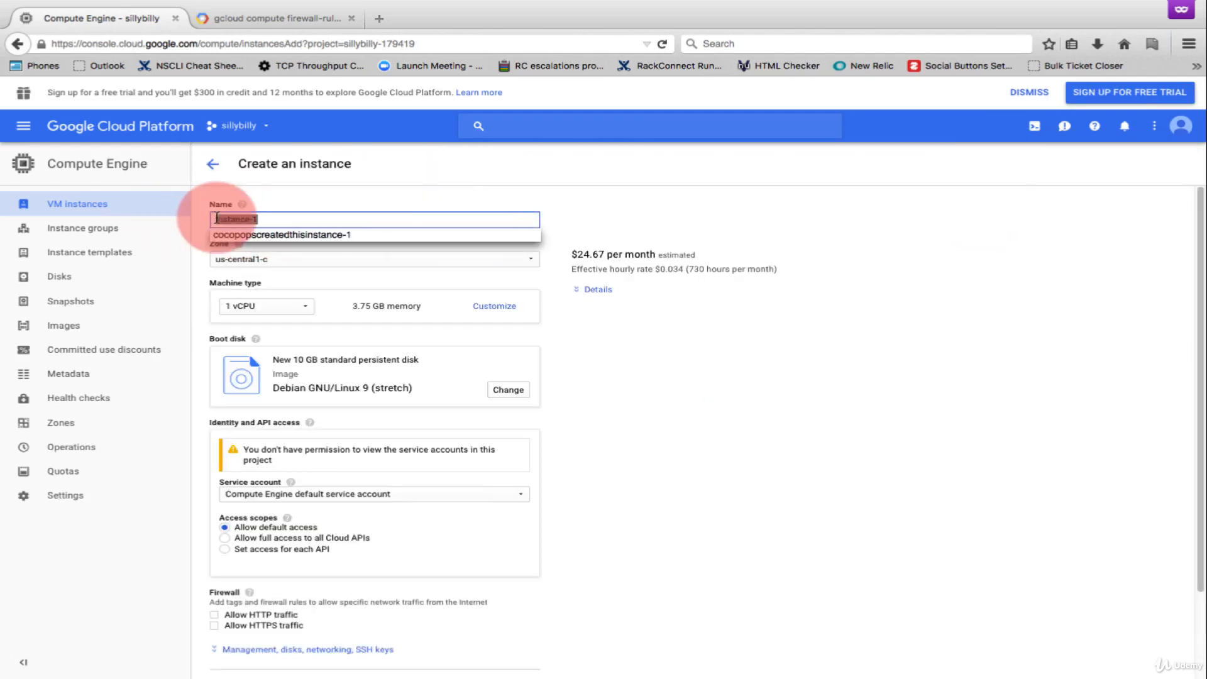
pyautogui.write('bob-http-server')
pyautogui.moveTo(1198, 218); pyautogui.dragTo(851, 409)
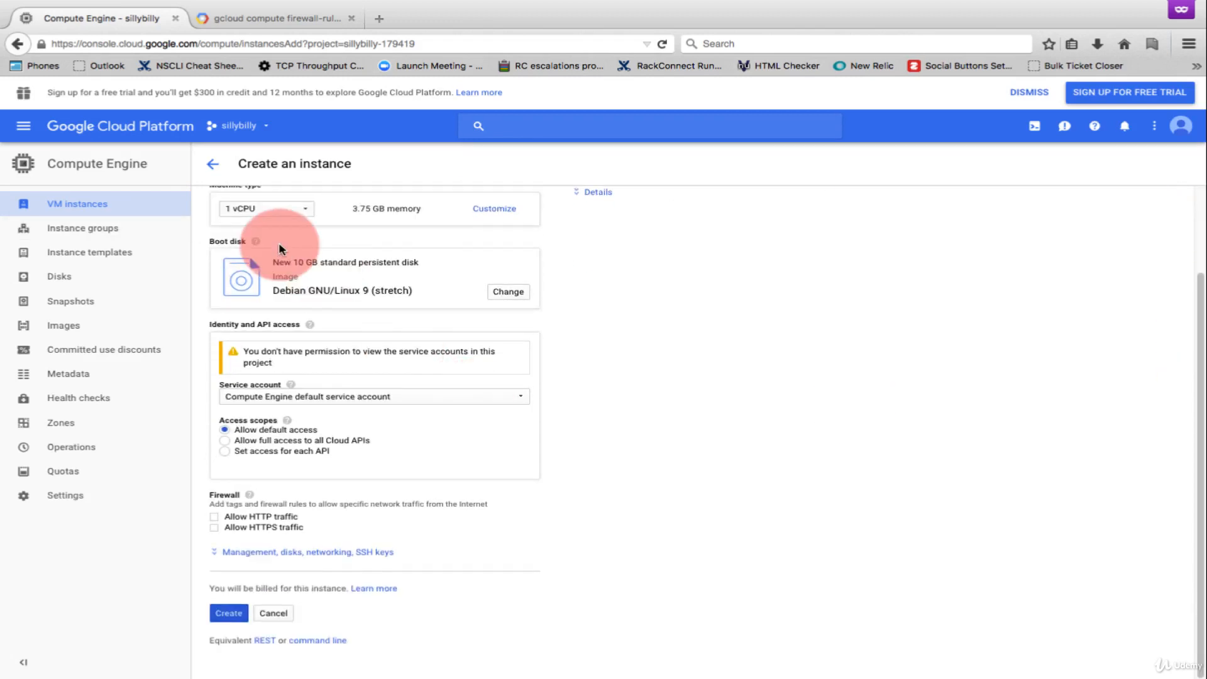
pyautogui.click(214, 517)
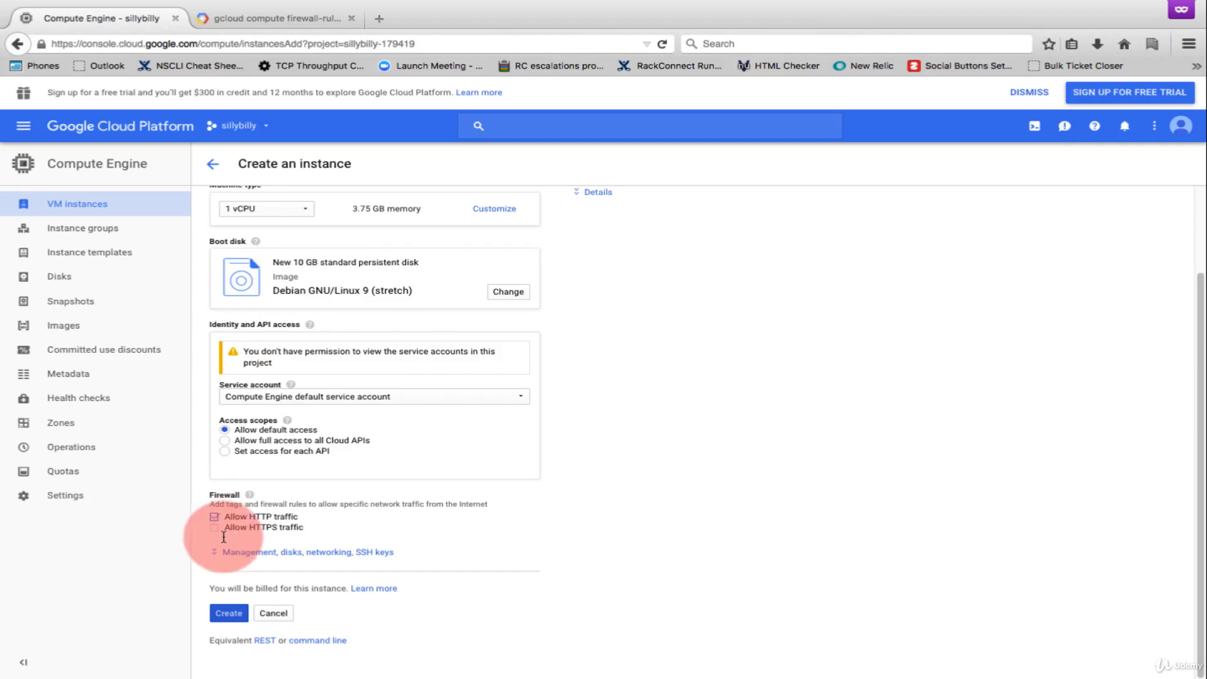
pyautogui.click(228, 615)
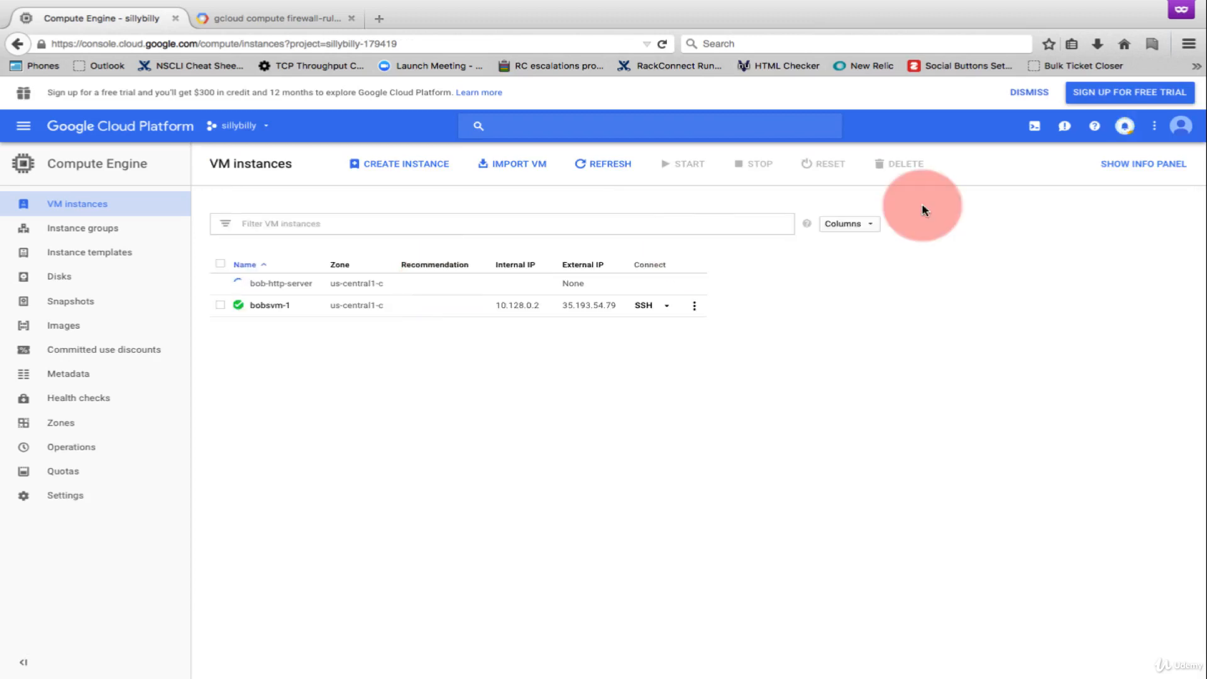
# - Check the instance creation notification and examine the details of the bob-http-server VM
pyautogui.click(1124, 126)
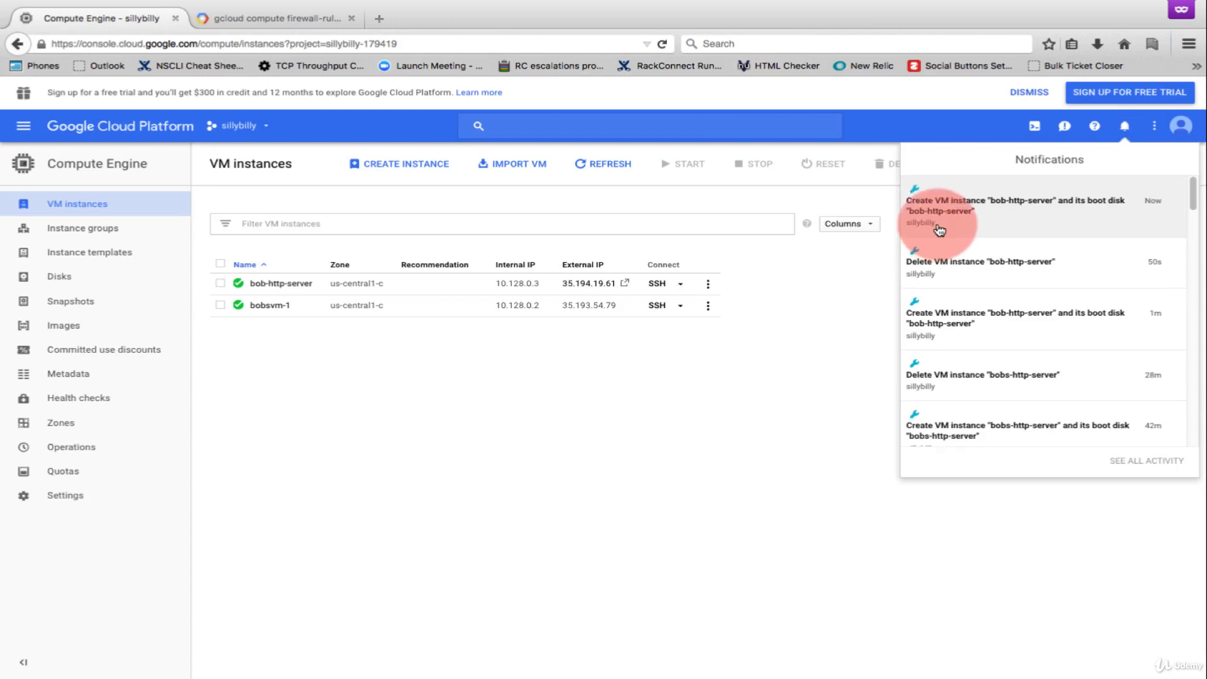
pyautogui.click(773, 327)
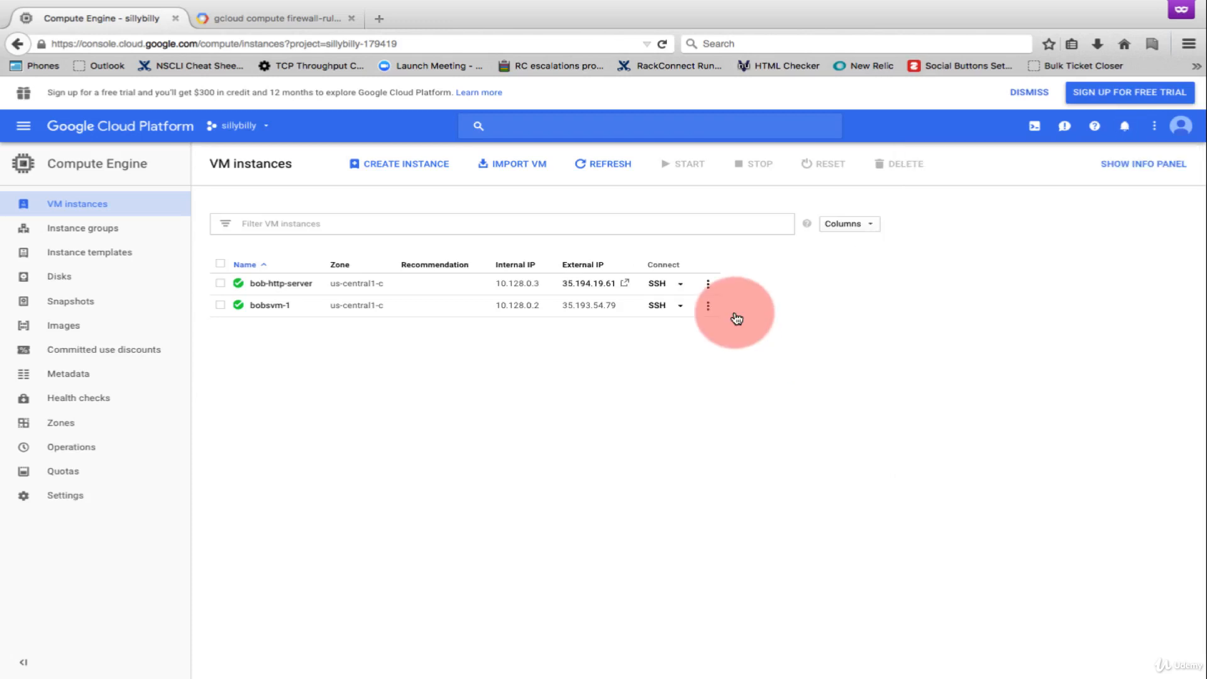
pyautogui.click(260, 289)
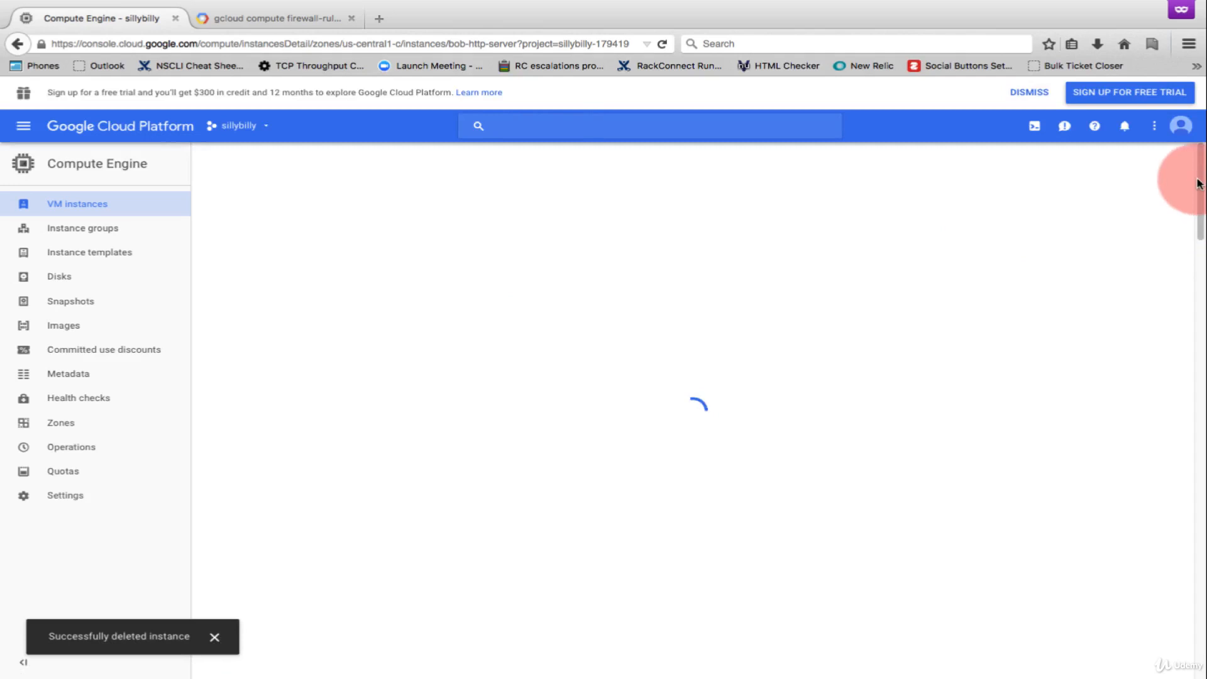
pyautogui.moveTo(1196, 180); pyautogui.dragTo(1191, 234)
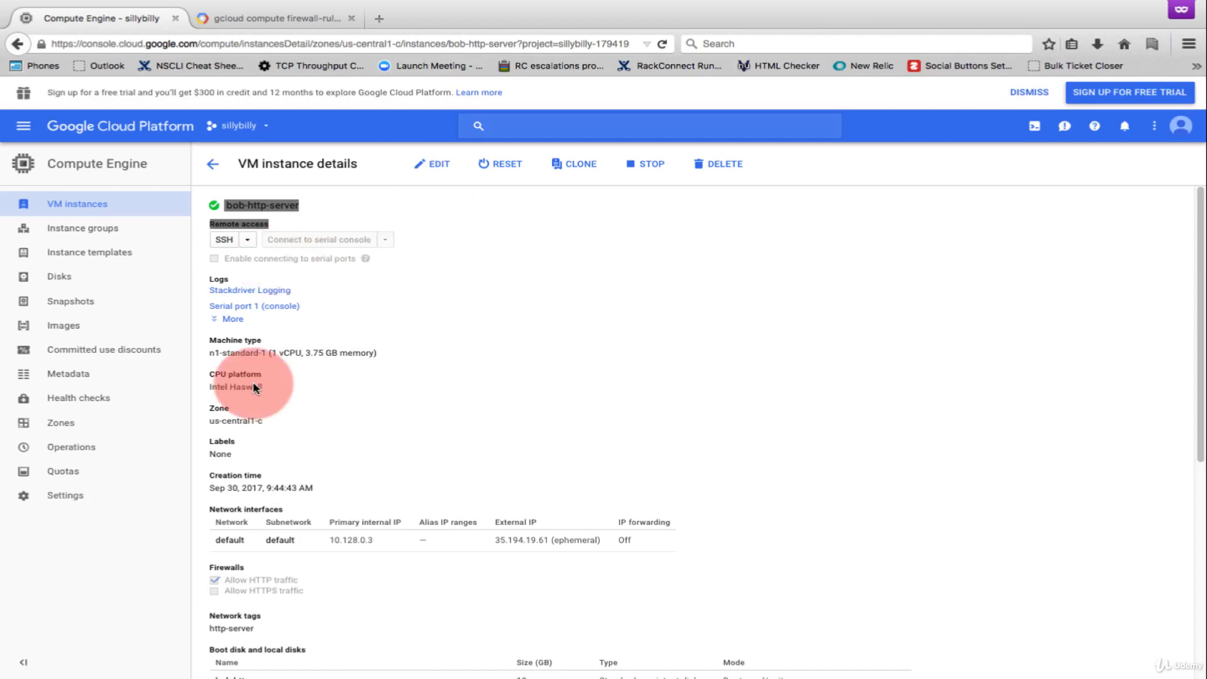
# - Open the firewall rules of the VPC network to examine the ingress rules
pyautogui.click(16, 125)
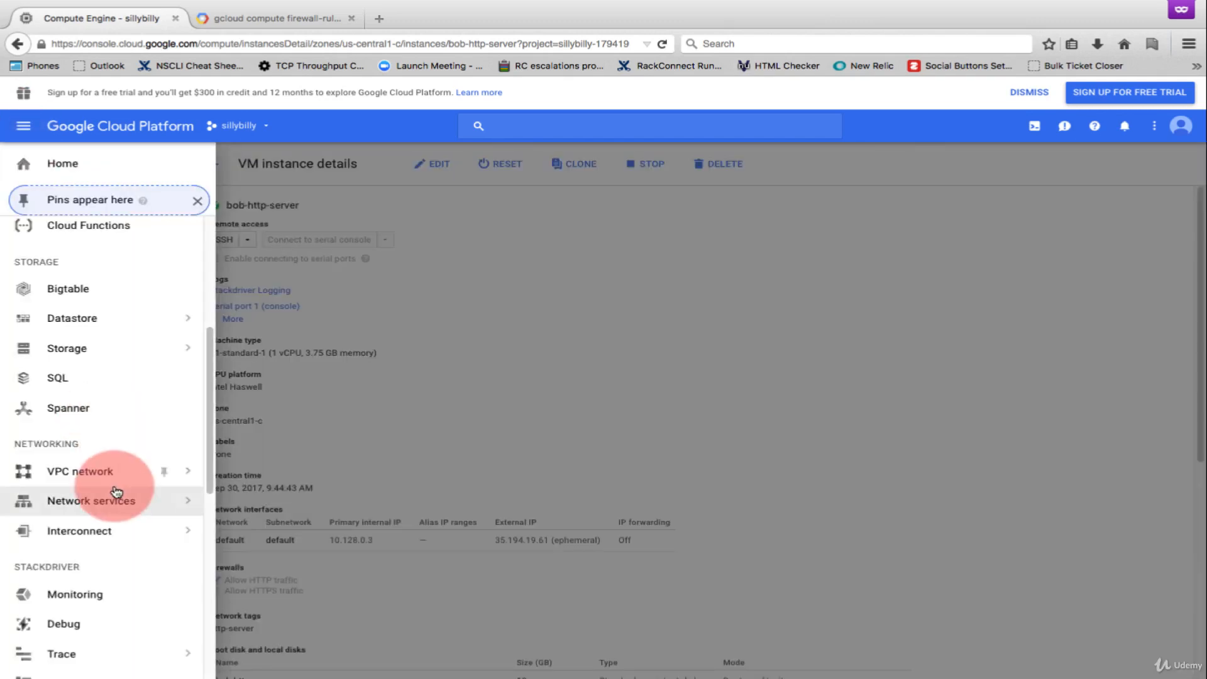
pyautogui.moveTo(170, 473)
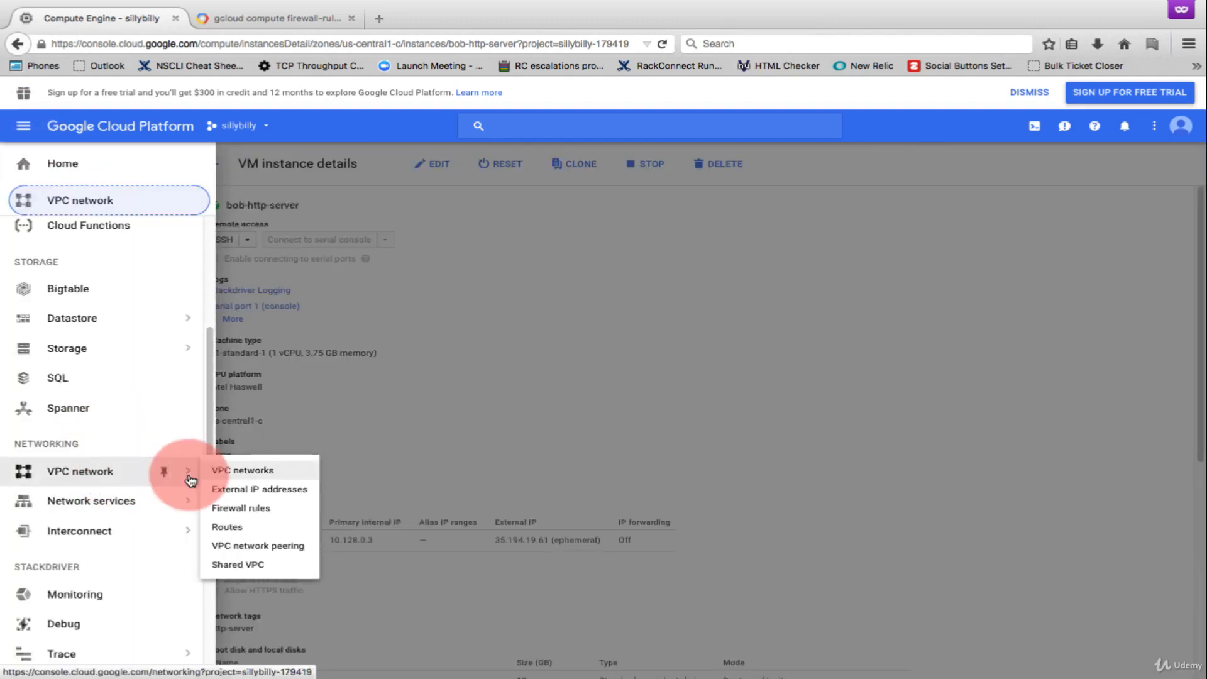
pyautogui.click(260, 512)
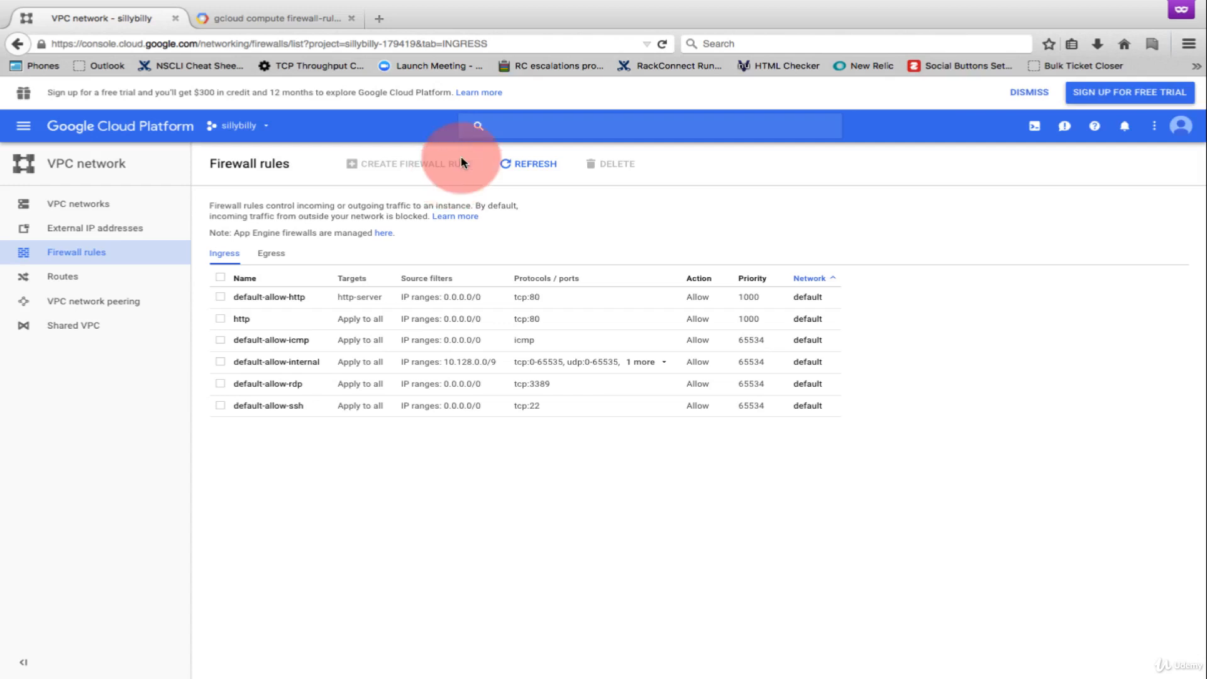
# - Open Cloud Shell and enter the command gcloud compute firewall-rules create bobstestrule -allow tcp:8989
pyautogui.click(1039, 130)
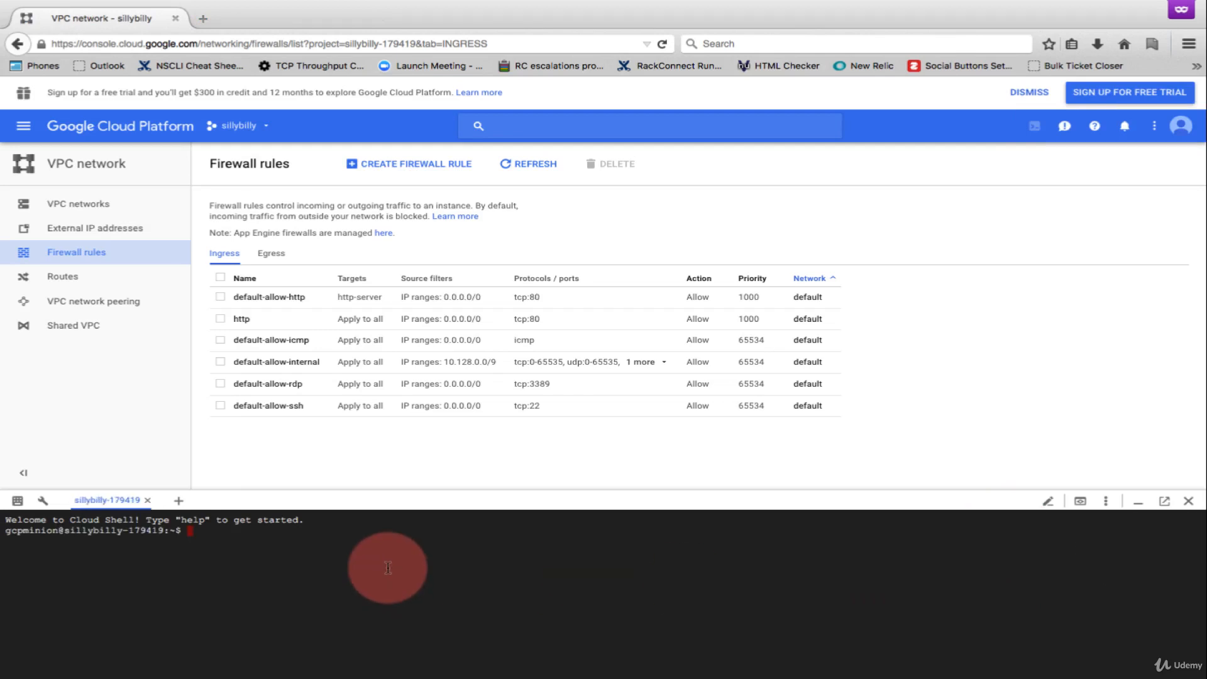
pyautogui.write('gcl')
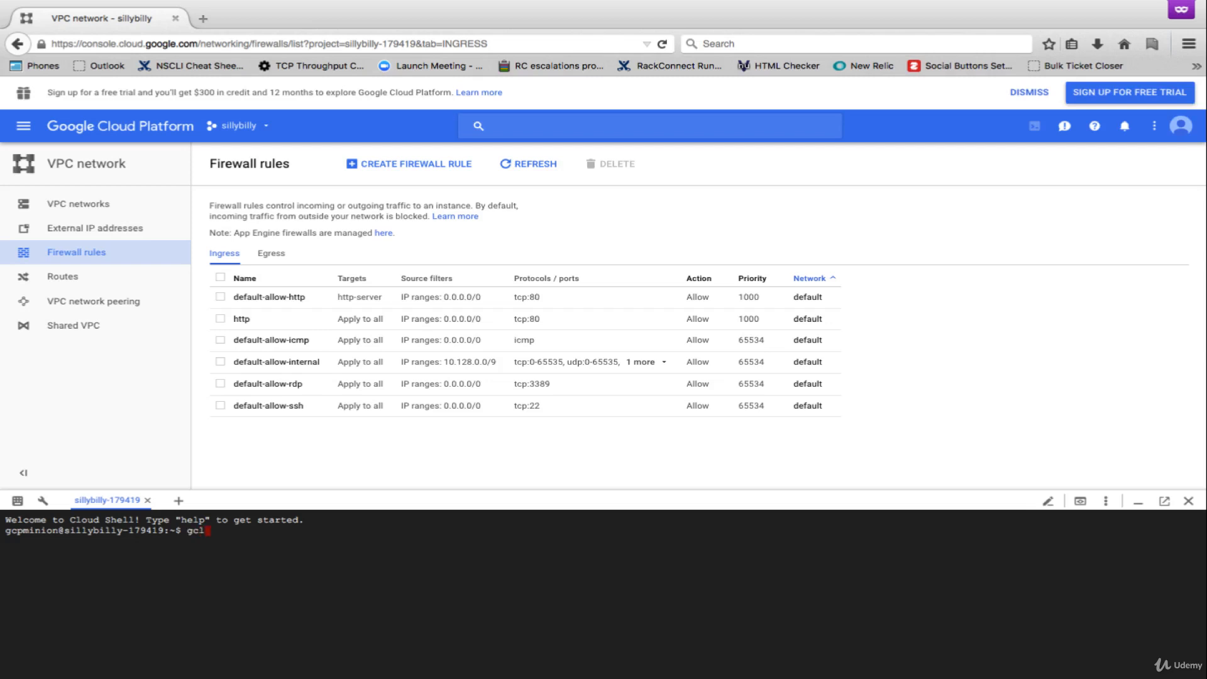
pyautogui.write('oud compute firewall-rules c')
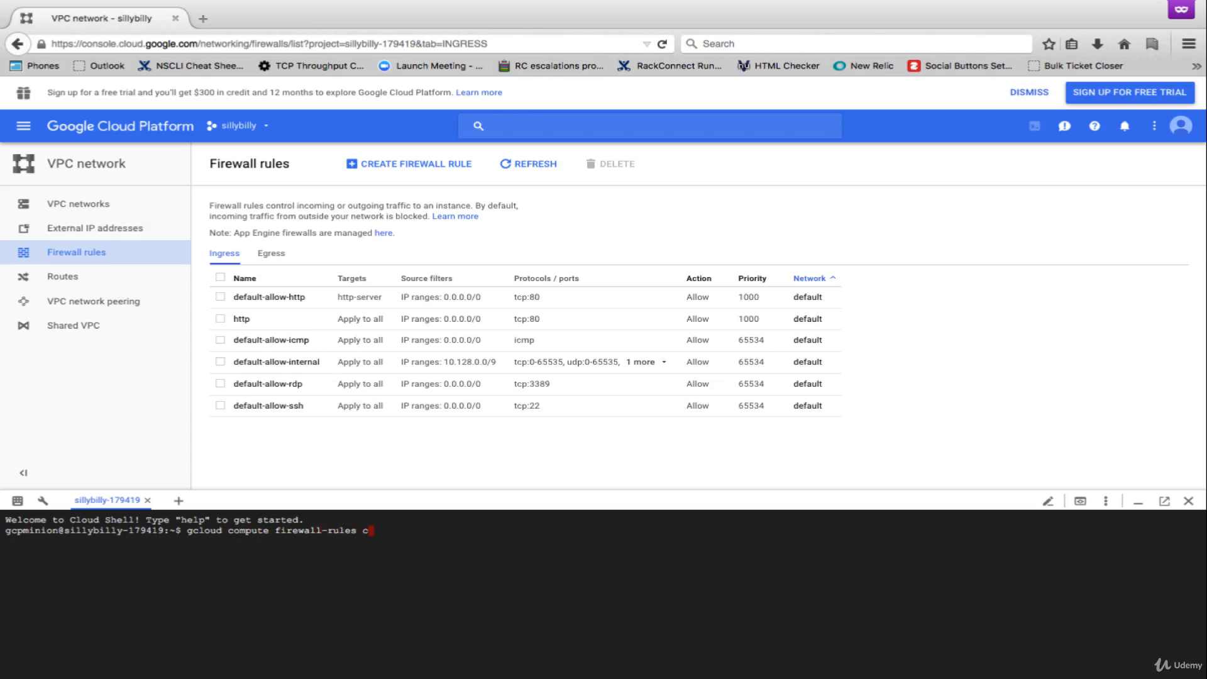
pyautogui.write('reate bobstestrule -allow tcp:')
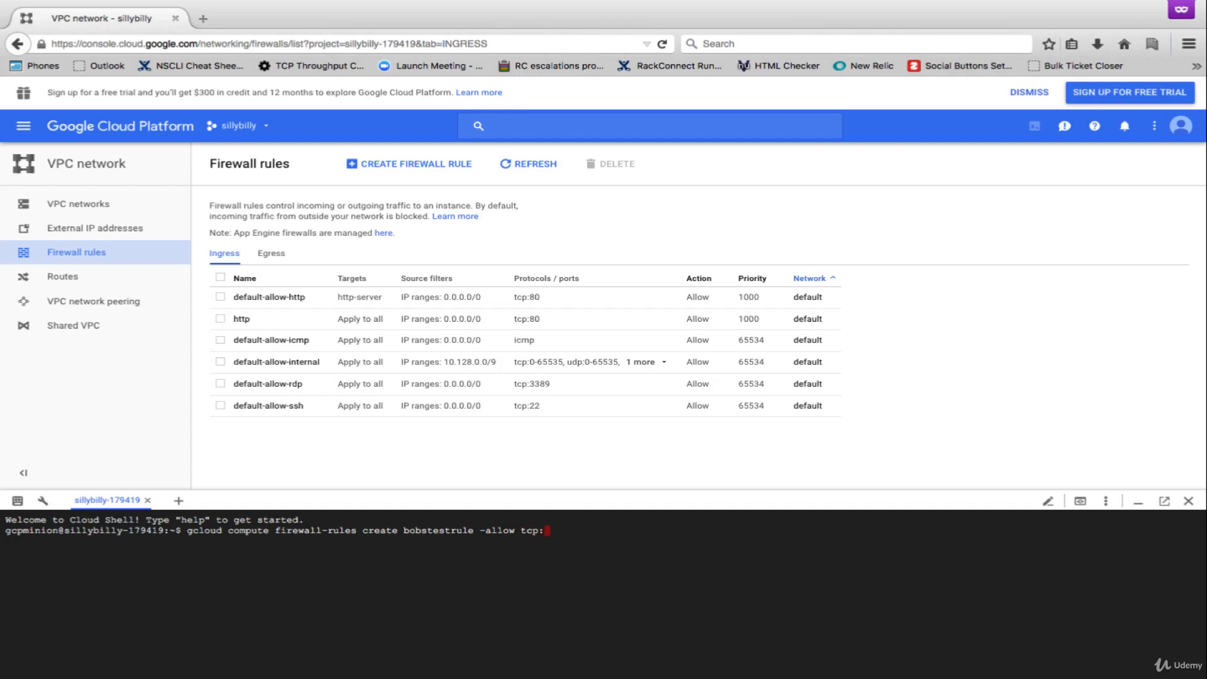
pyautogui.write('8989')
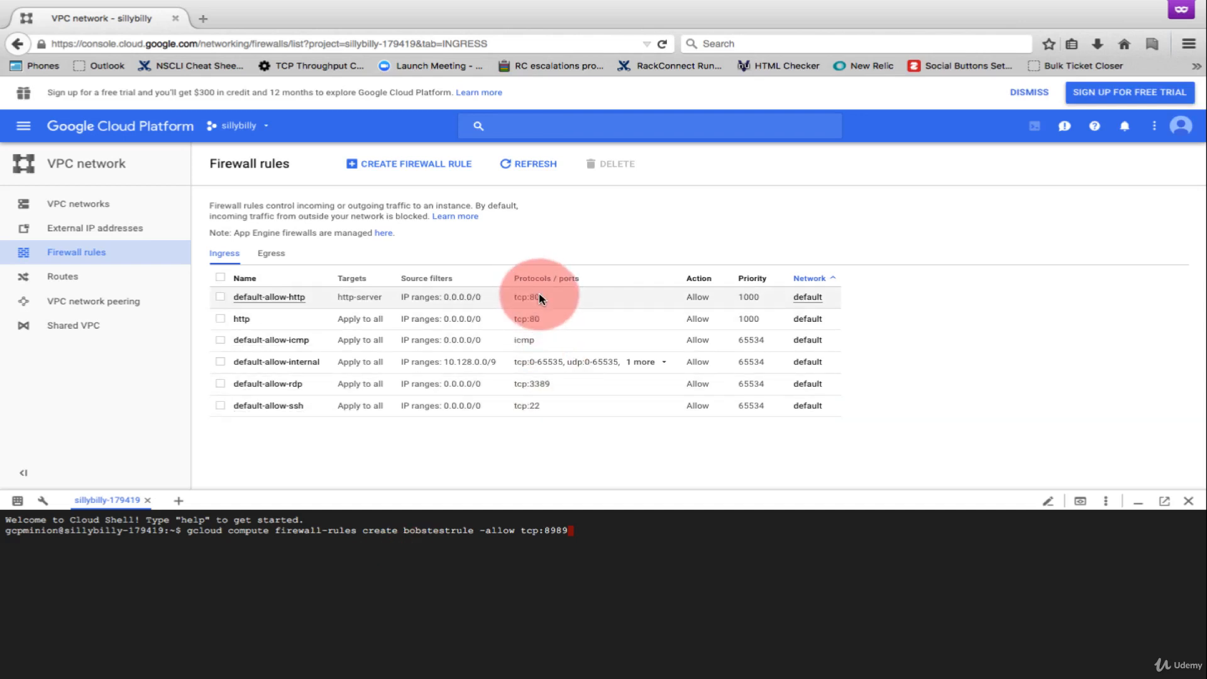
# - Correct the flag in the entered command to --allow and run it to create the firewall rule
pyautogui.click(640, 568)
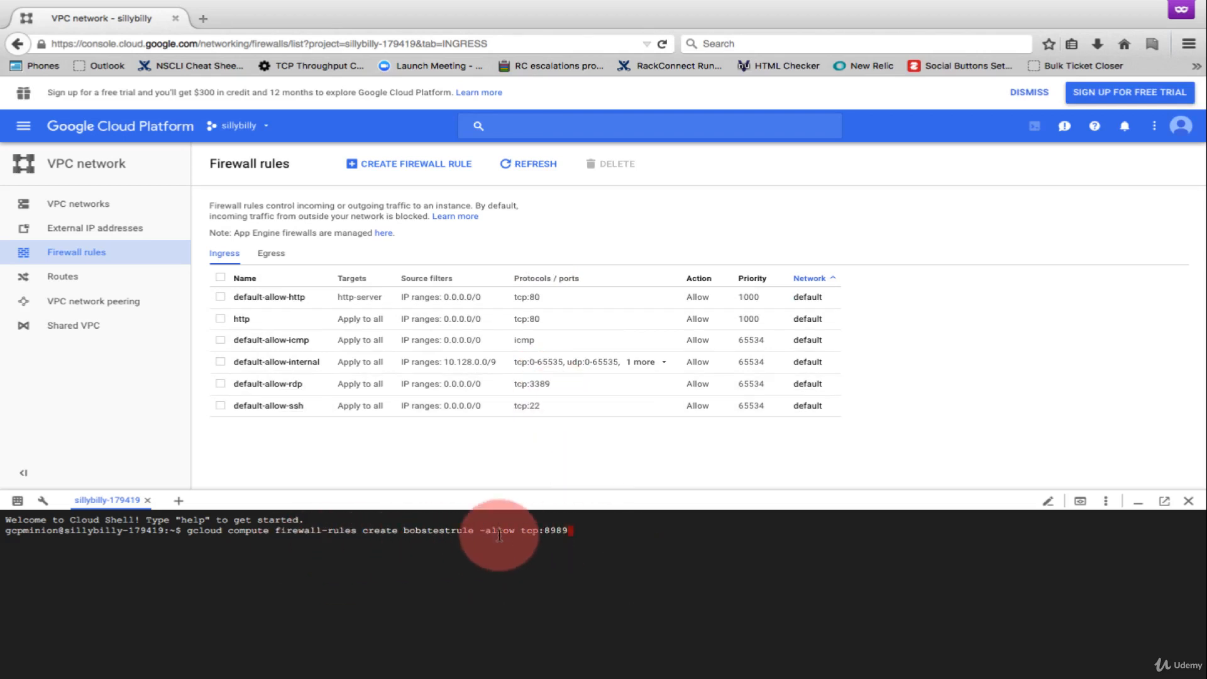
pyautogui.press('Left')
pyautogui.press('Left')
pyautogui.press('Left')
pyautogui.write('-')
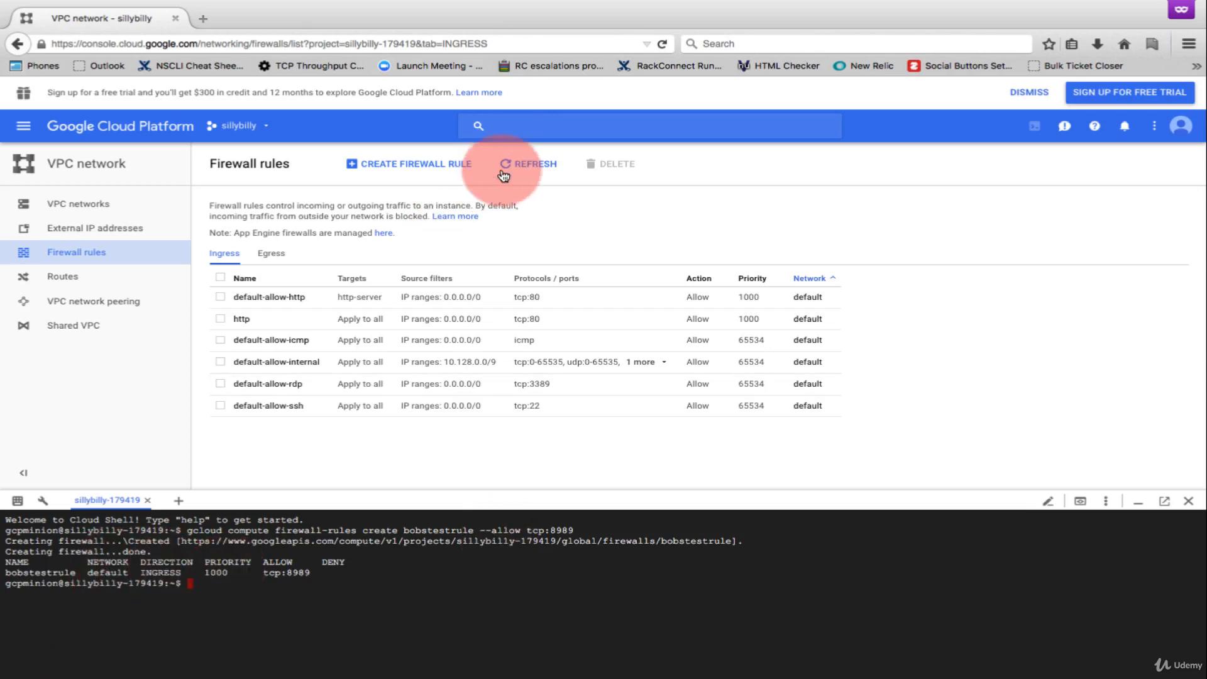
# - Refresh the firewall rules list, select bobstestrule, and check whether the restricted member can delete it
pyautogui.click(534, 165)
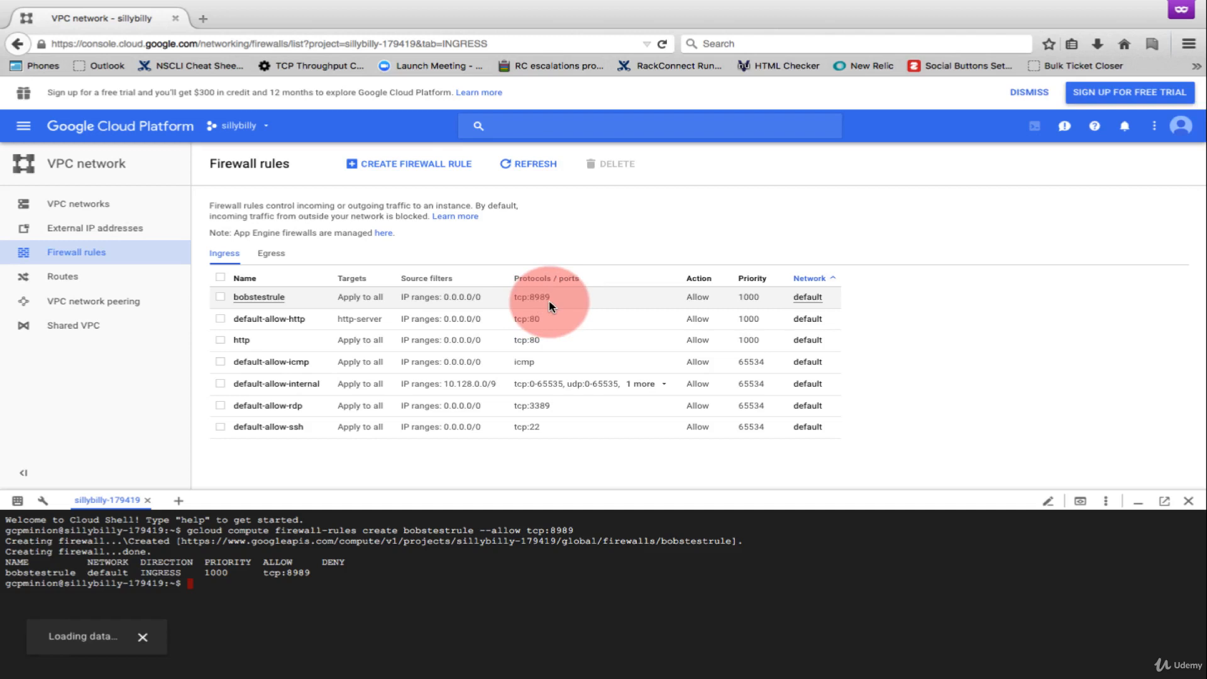
pyautogui.click(220, 297)
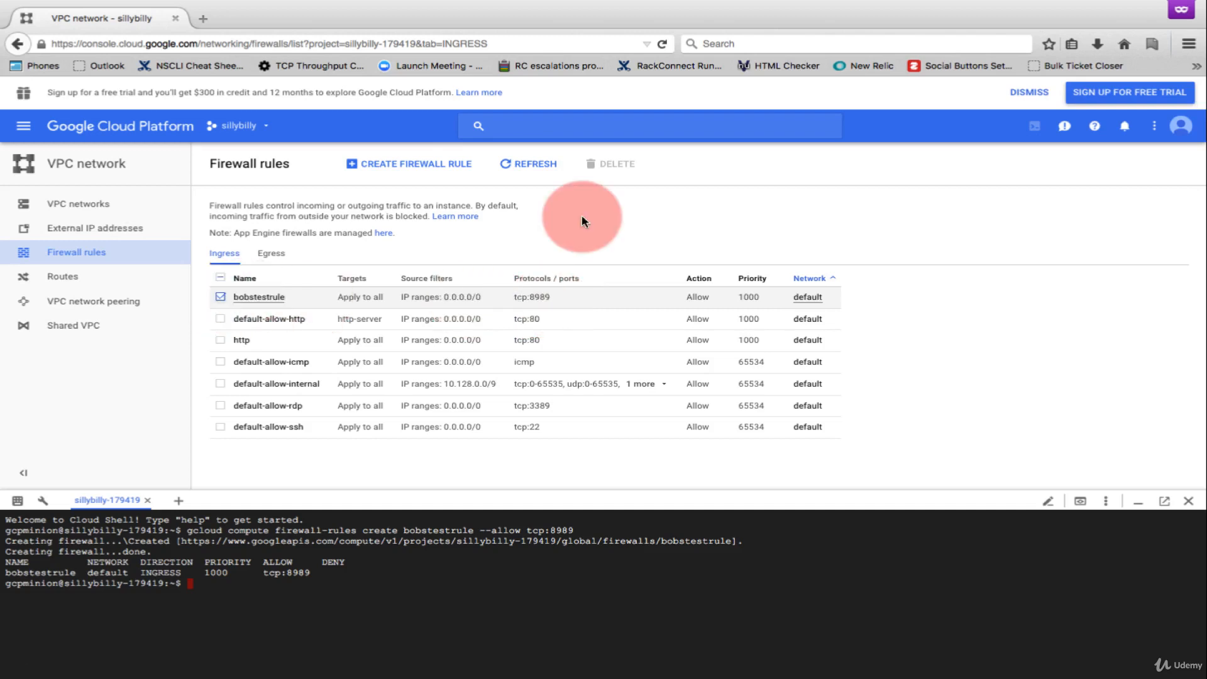
pyautogui.moveTo(614, 169)
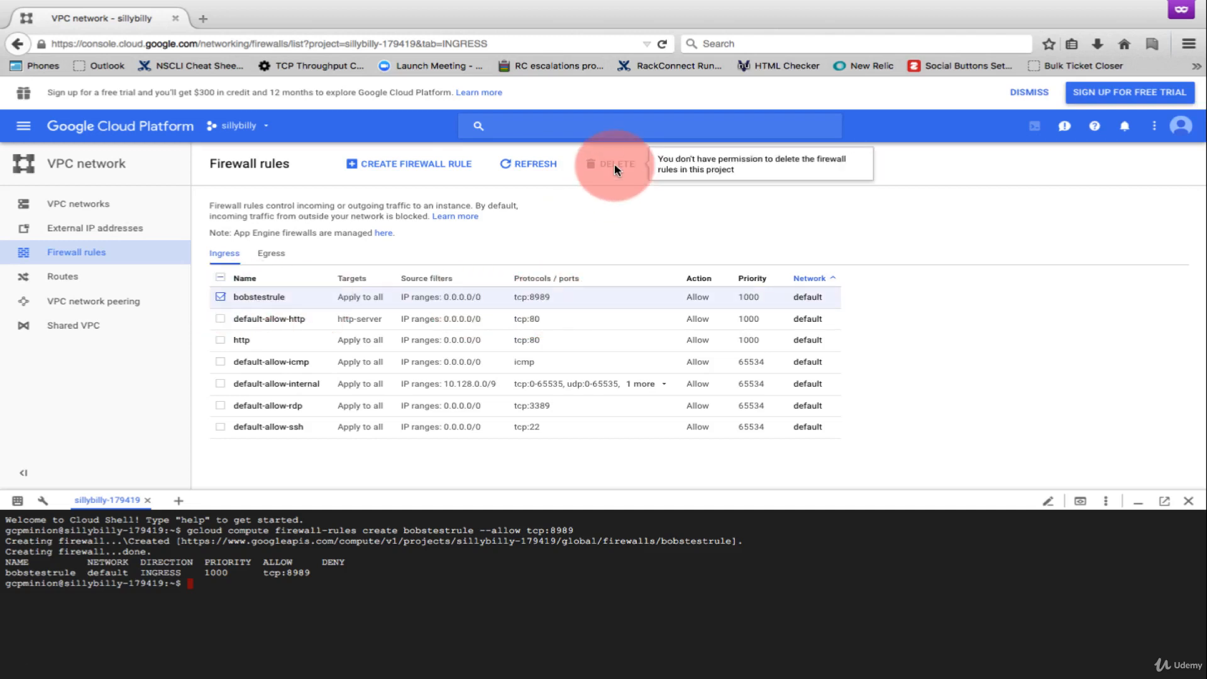